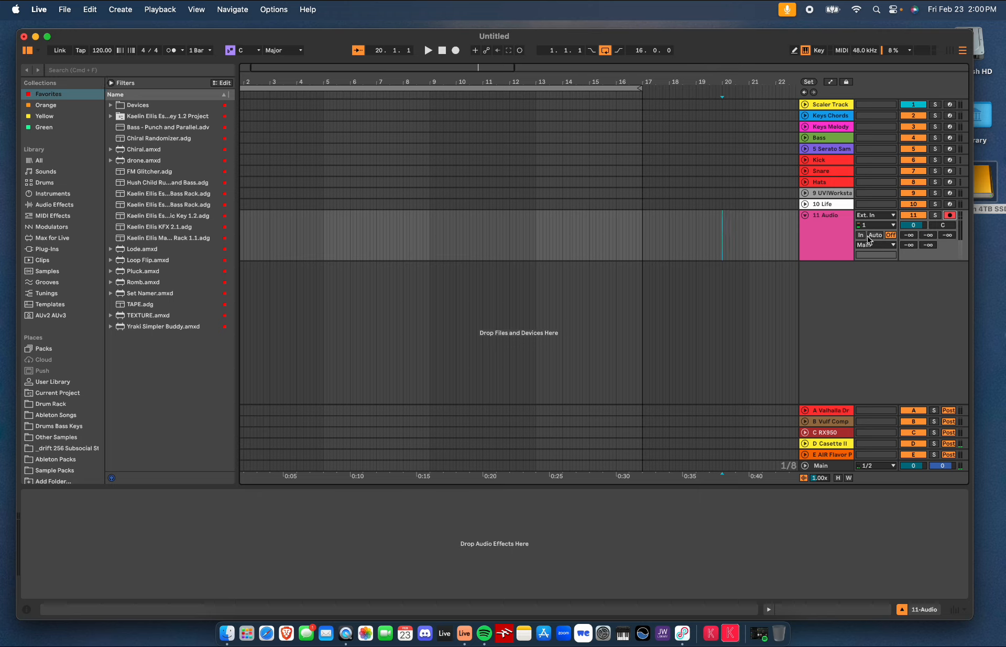
Set the audio track's output routing to Main
{"action": "left_click", "coordinate": [893, 243]}
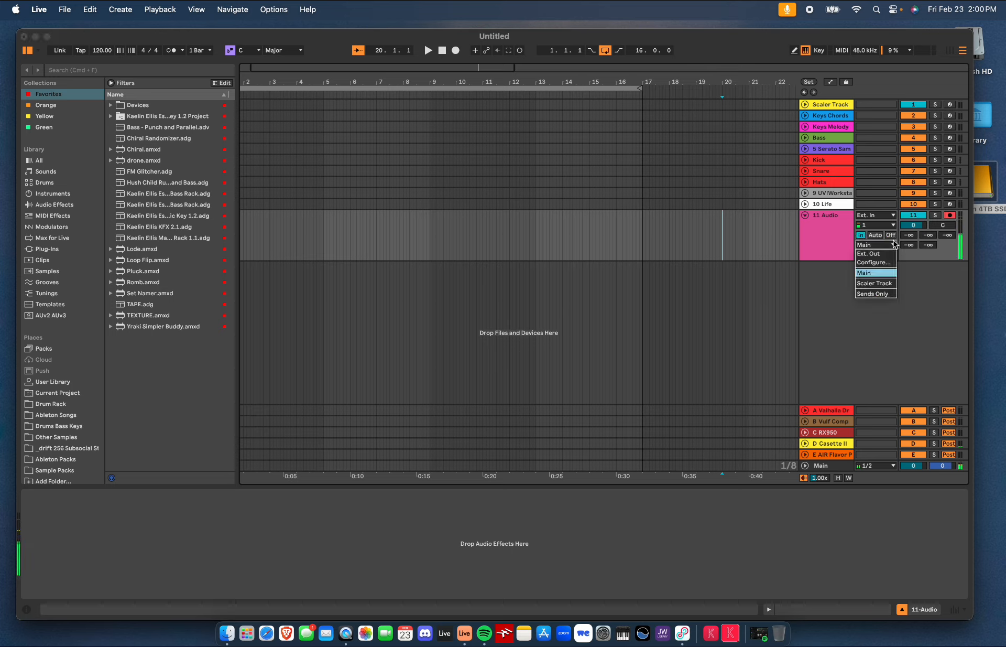
{"action": "left_click", "coordinate": [891, 236]}
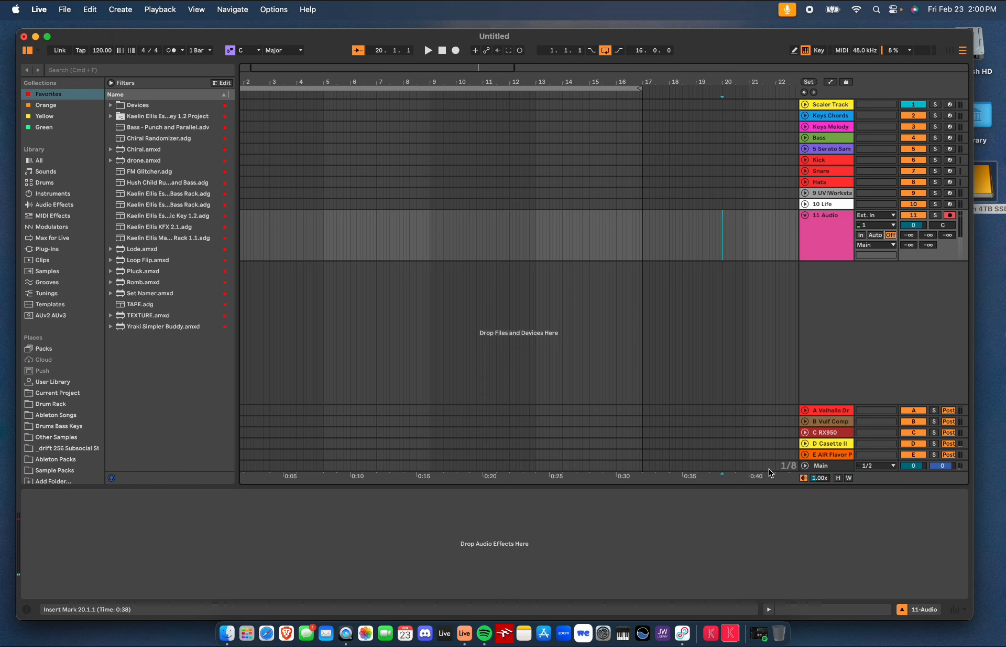
Open the Italian Soundtrack Musica playlist in Spotify and play the song Sauna
{"action": "left_click", "coordinate": [760, 633]}
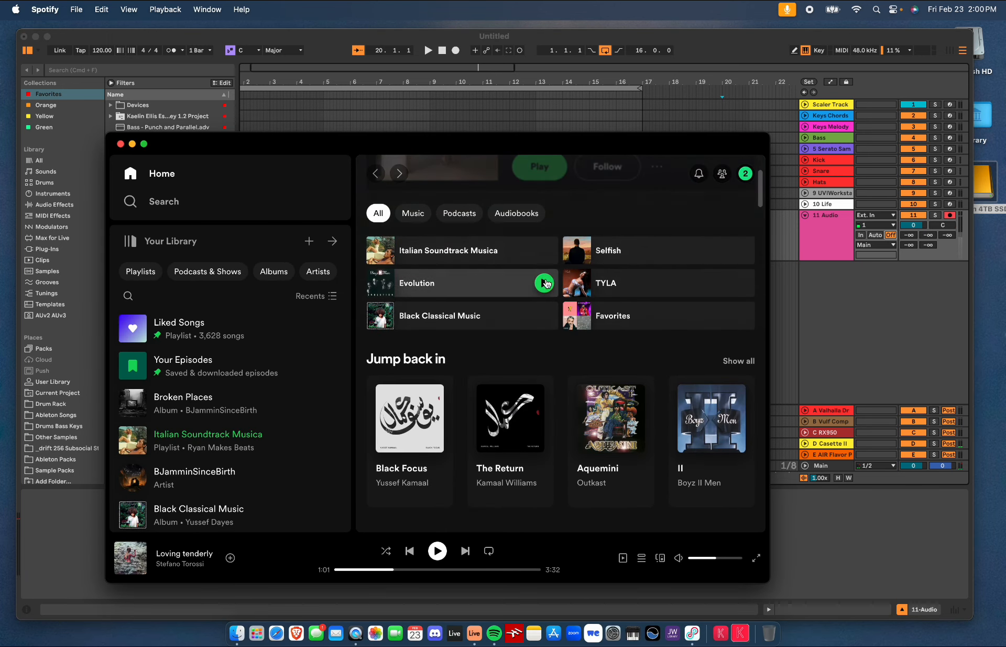
{"action": "left_click", "coordinate": [476, 255]}
{"action": "scroll", "coordinate": [471, 409], "scroll_direction": "down", "scroll_amount": 10}
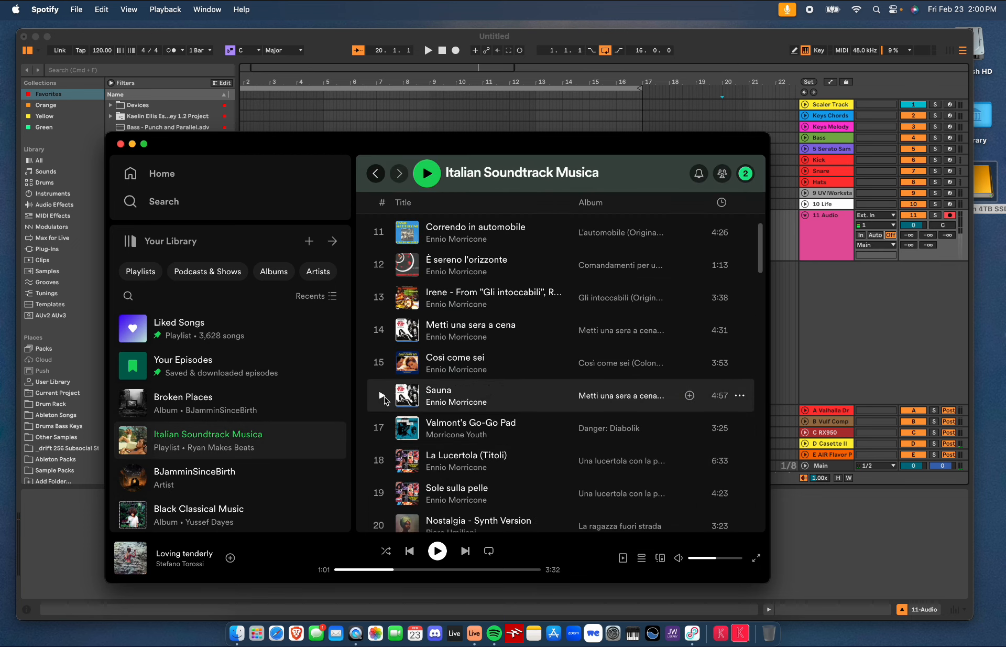
{"action": "left_click", "coordinate": [384, 400]}
Move the Spotify window aside and start arrangement recording on the armed audio track
{"action": "left_click_drag", "start_coordinate": [418, 142], "coordinate": [597, 312]}
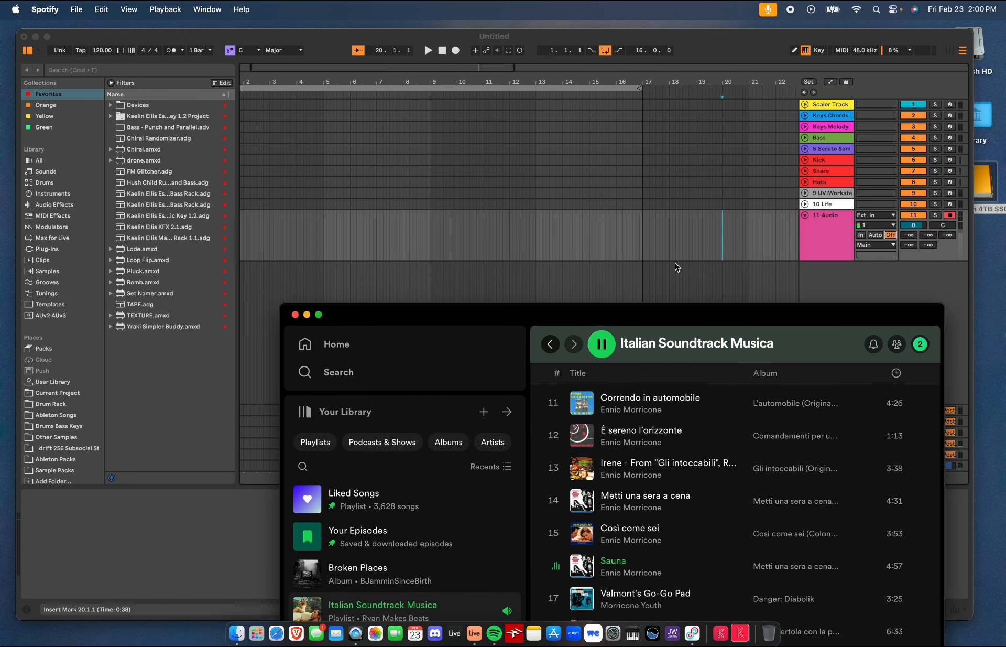
{"action": "left_click", "coordinate": [457, 52]}
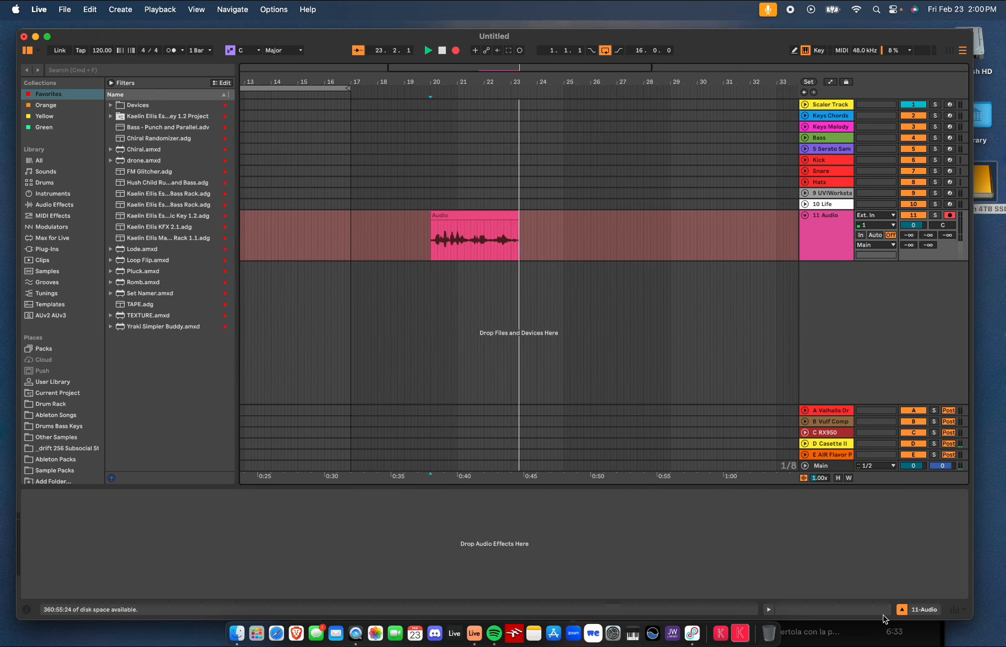
Stop the arrangement recording after letting the song play
{"action": "left_click", "coordinate": [859, 639]}
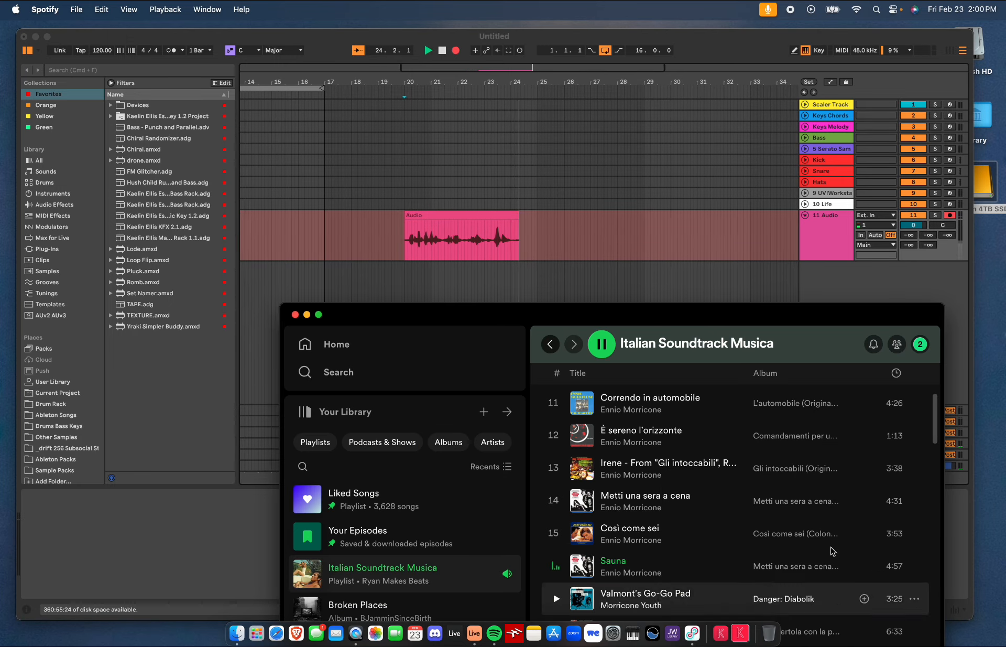
{"action": "left_click_drag", "start_coordinate": [695, 321], "coordinate": [688, 200]}
{"action": "left_click", "coordinate": [298, 195]}
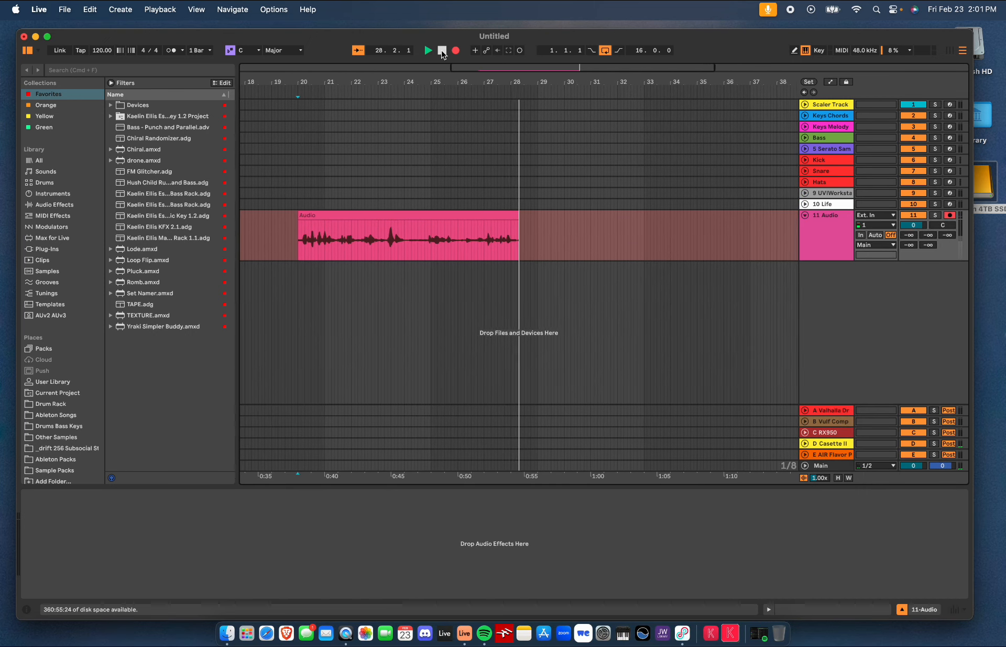
{"action": "left_click", "coordinate": [442, 50]}
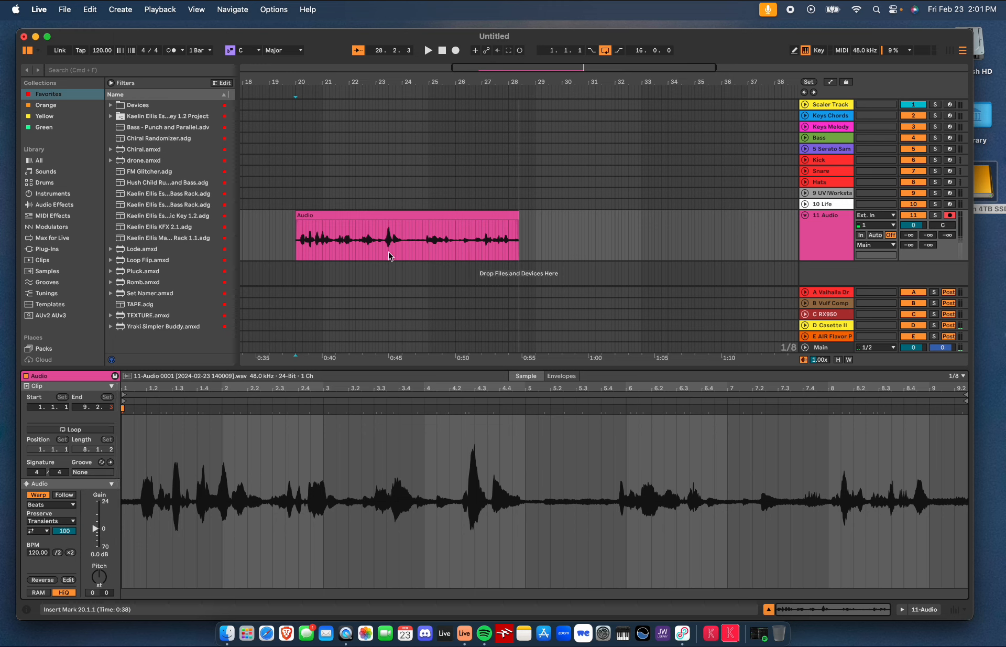
Disarm the audio track and play back the recorded Audio clip
{"action": "left_click", "coordinate": [352, 218]}
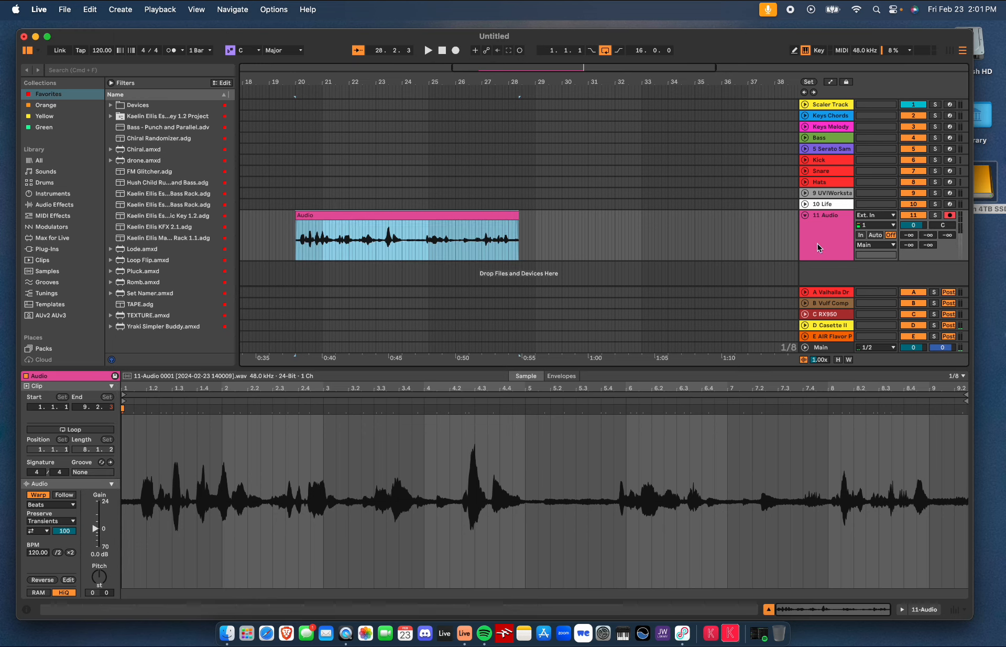
{"action": "left_click", "coordinate": [952, 215]}
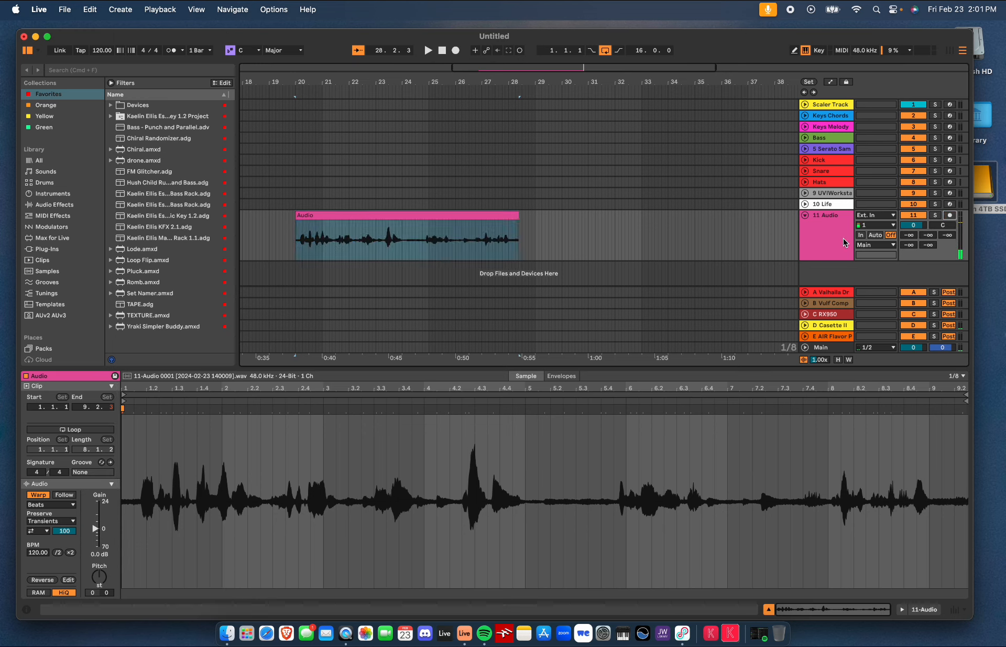
{"action": "left_click", "coordinate": [426, 216]}
{"action": "key", "text": "space"}
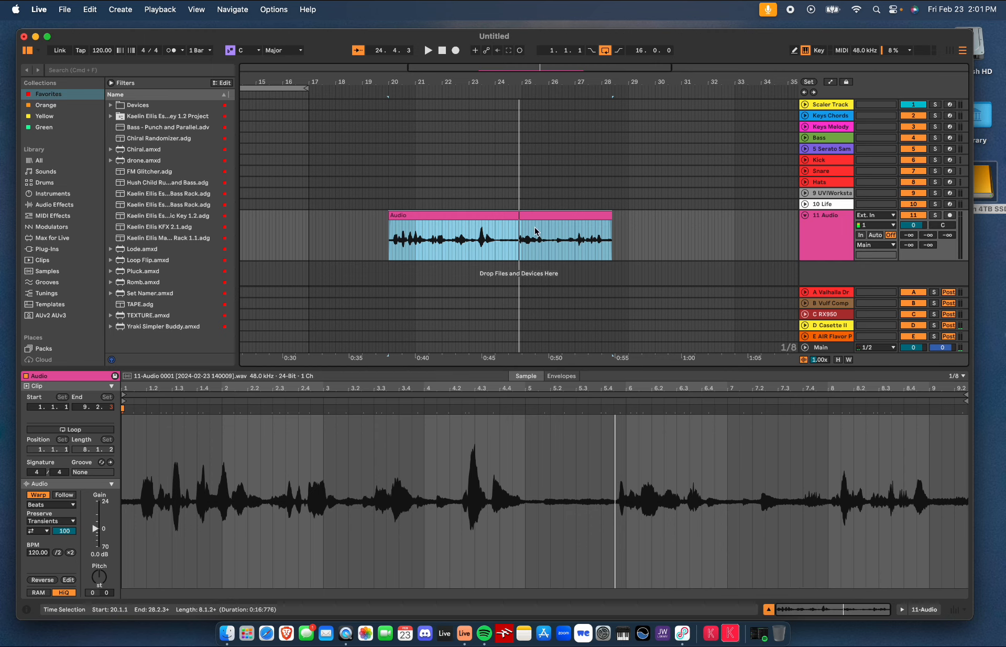
Delete the recorded Audio clip and place the insert marker at bar 17
{"action": "key", "text": "Delete"}
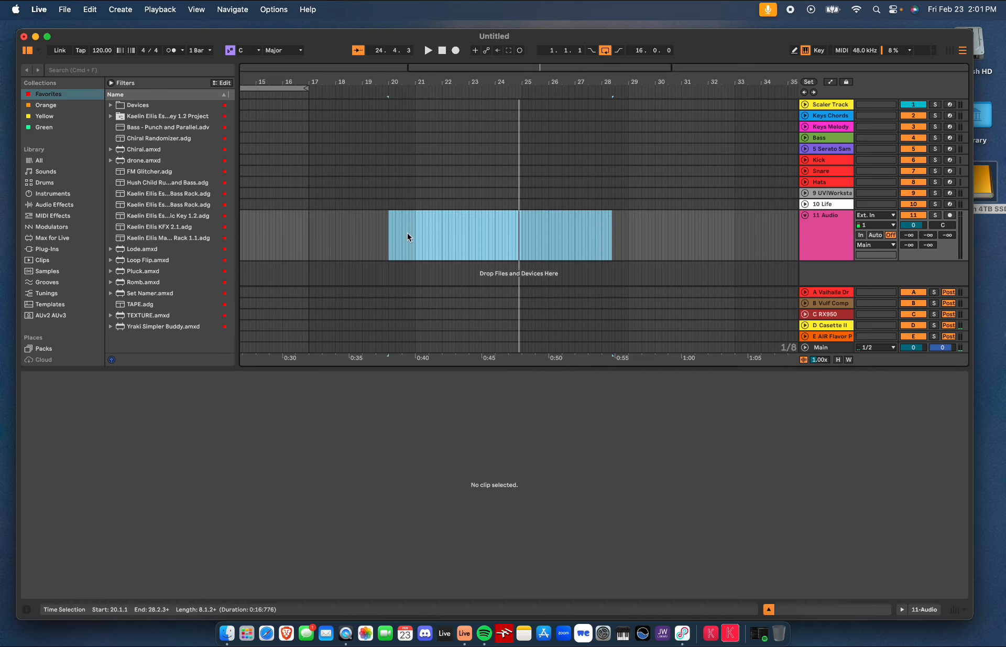
{"action": "left_click", "coordinate": [306, 235]}
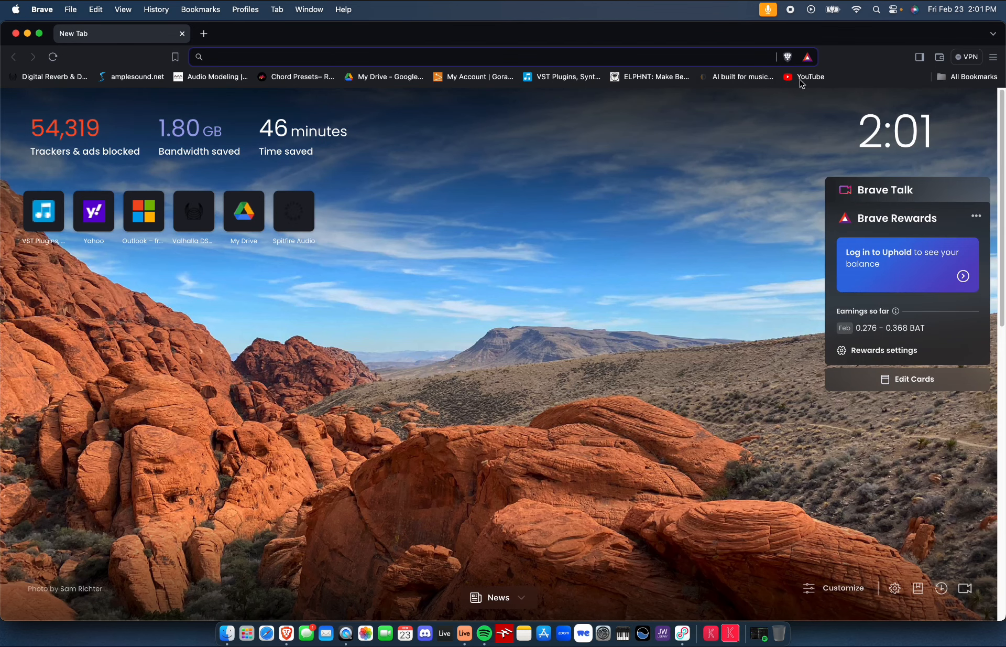
Open YouTube, search for old 50's movies and start the Classic Movies of 1950's playlist
{"action": "left_click", "coordinate": [802, 79]}
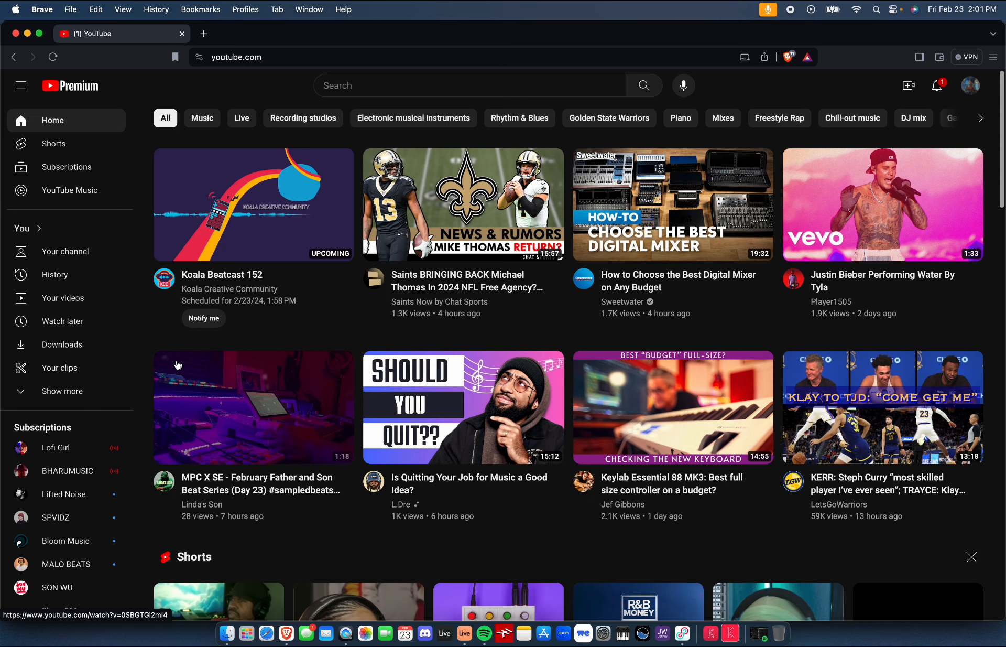
{"action": "scroll", "coordinate": [219, 408], "scroll_direction": "down", "scroll_amount": 1}
{"action": "scroll", "coordinate": [219, 408], "scroll_direction": "down", "scroll_amount": 7}
{"action": "scroll", "coordinate": [219, 407], "scroll_direction": "up", "scroll_amount": 7}
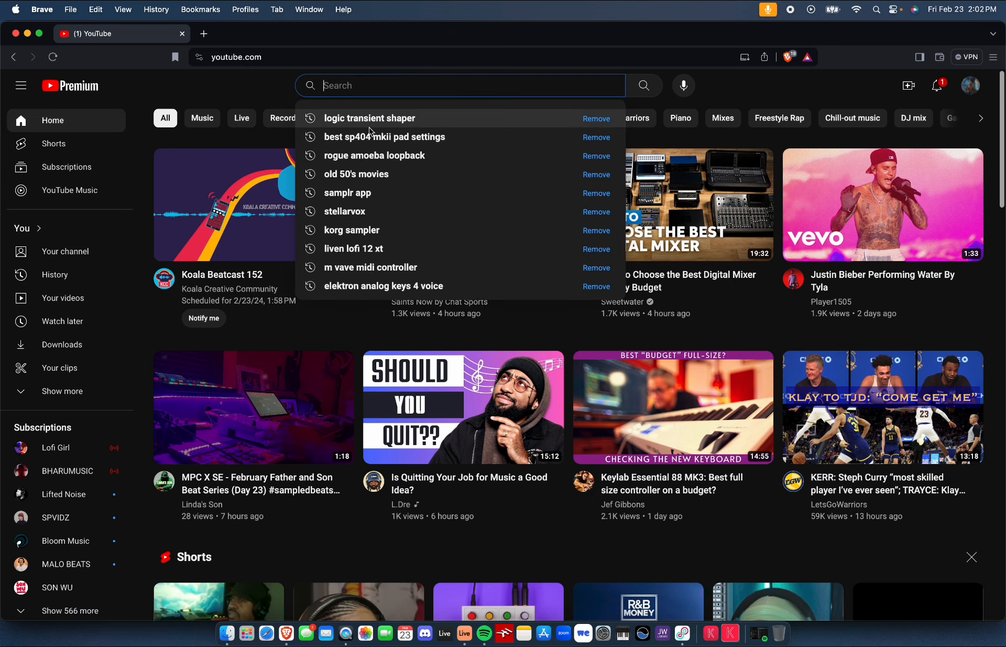
{"action": "left_click", "coordinate": [365, 179]}
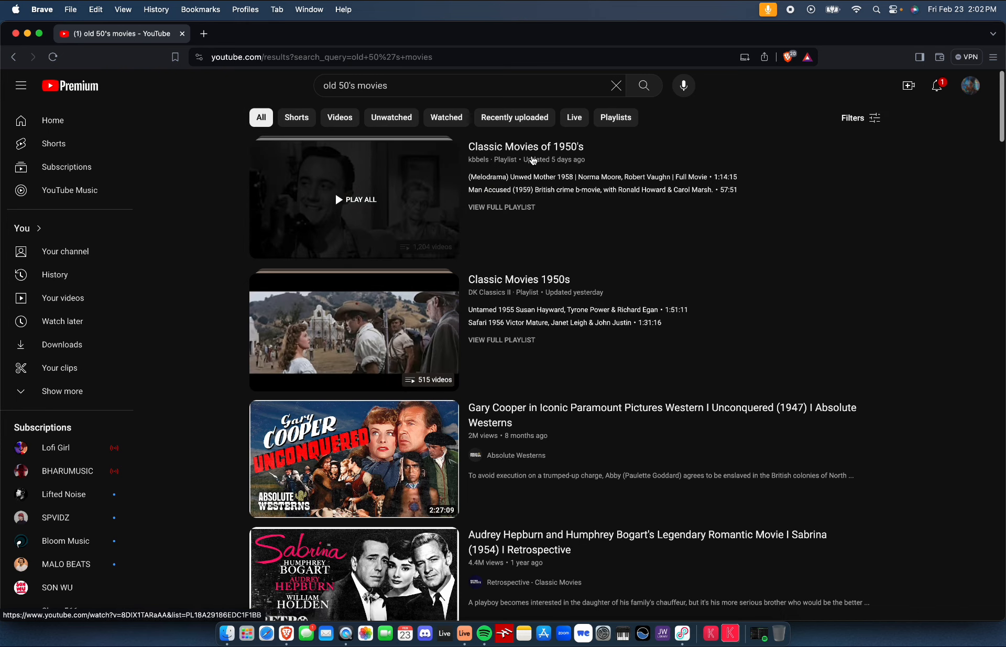
{"action": "left_click", "coordinate": [533, 160]}
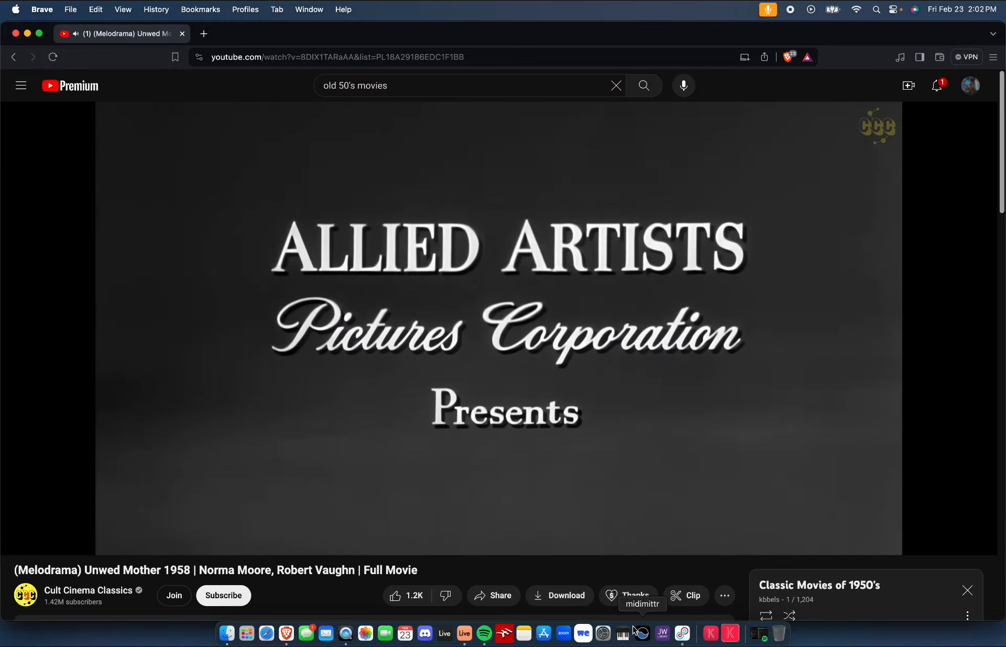
Arm the audio track and record the Spotify playback into the arrangement from bar 17
{"action": "left_click", "coordinate": [466, 634]}
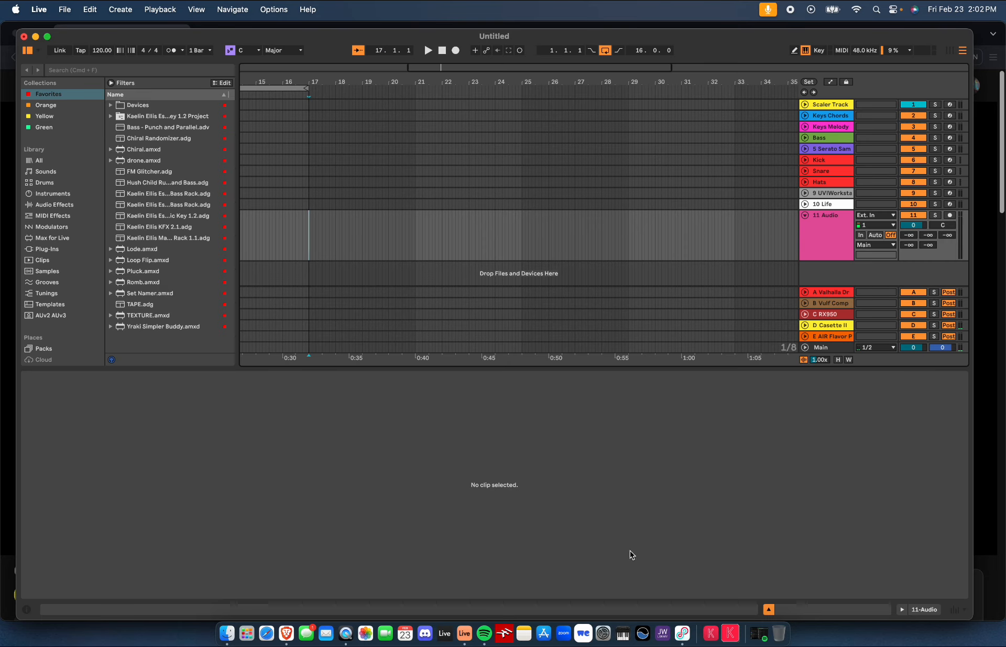
{"action": "left_click", "coordinate": [484, 633]}
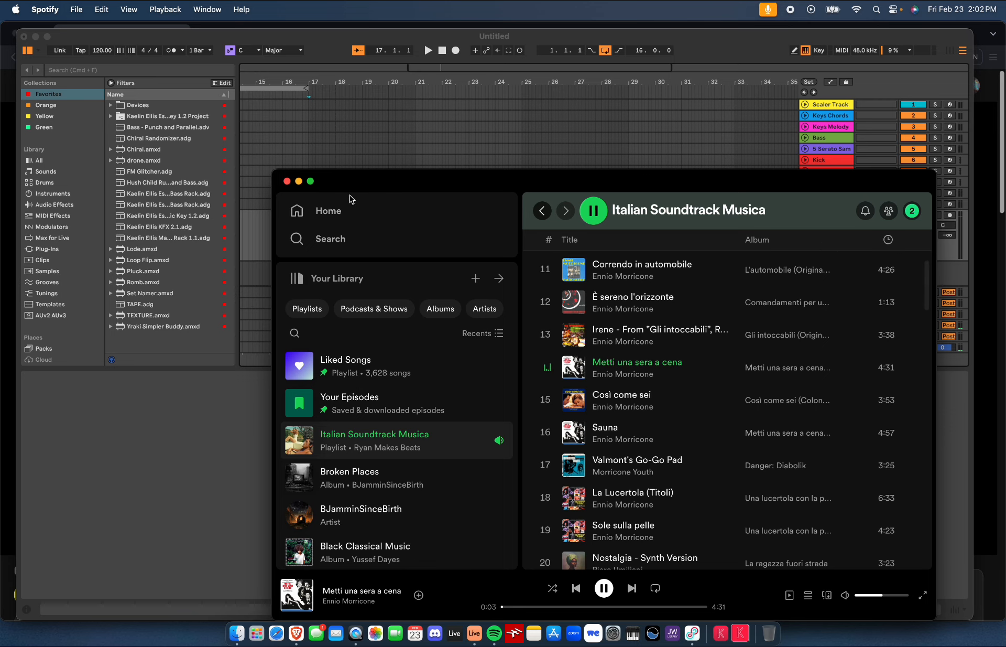
{"action": "left_click", "coordinate": [300, 182]}
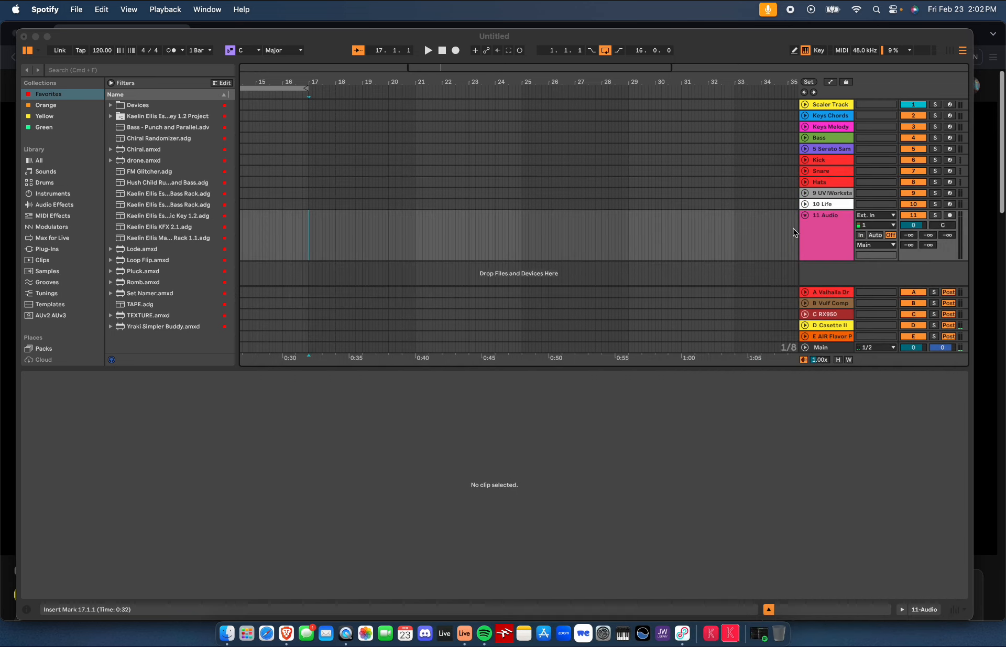
{"action": "left_click", "coordinate": [952, 217]}
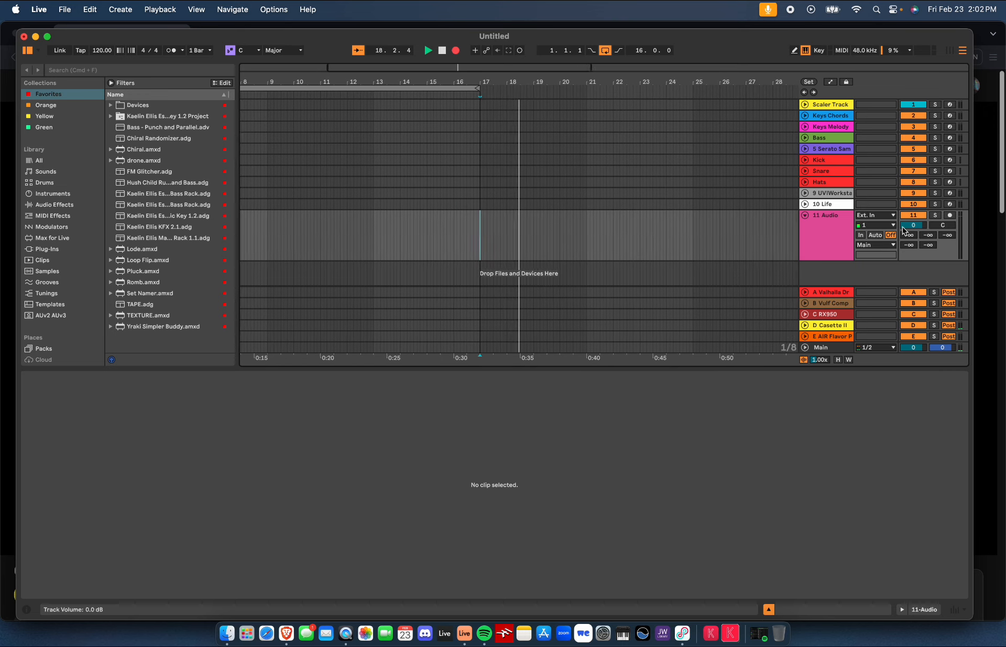
{"action": "left_click", "coordinate": [949, 215]}
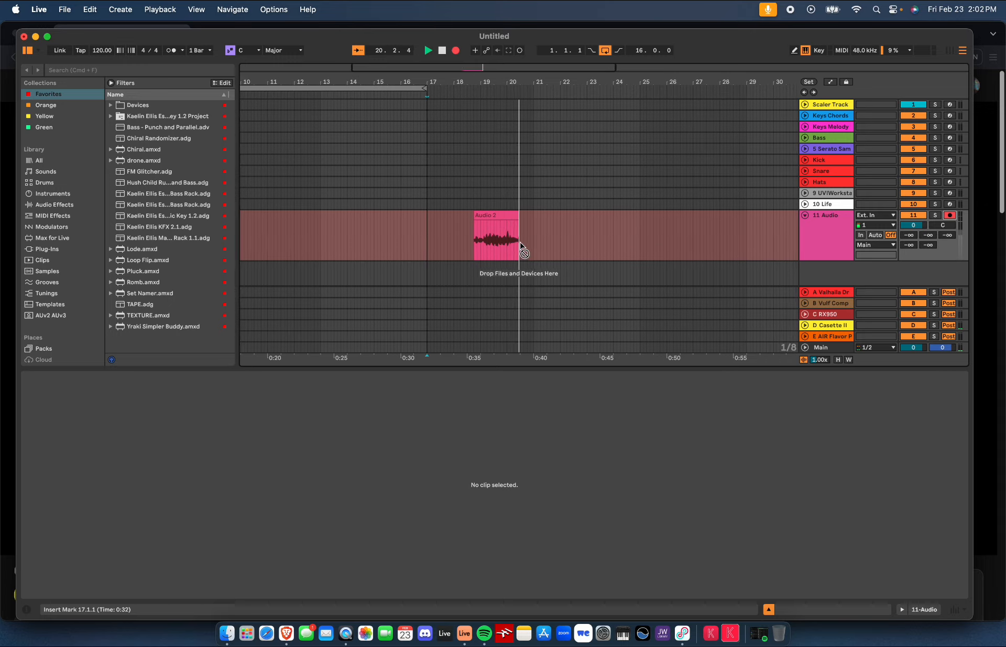
Skip ahead in the YouTube movie, pause it and minimize the browser while recording
{"action": "left_click", "coordinate": [483, 634]}
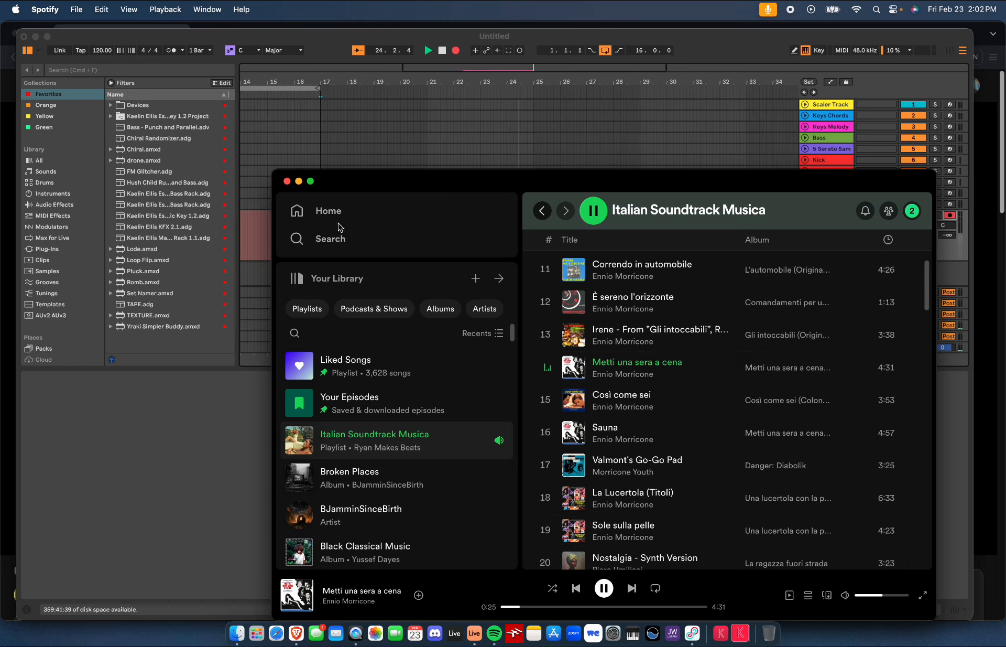
{"action": "left_click", "coordinate": [299, 182]}
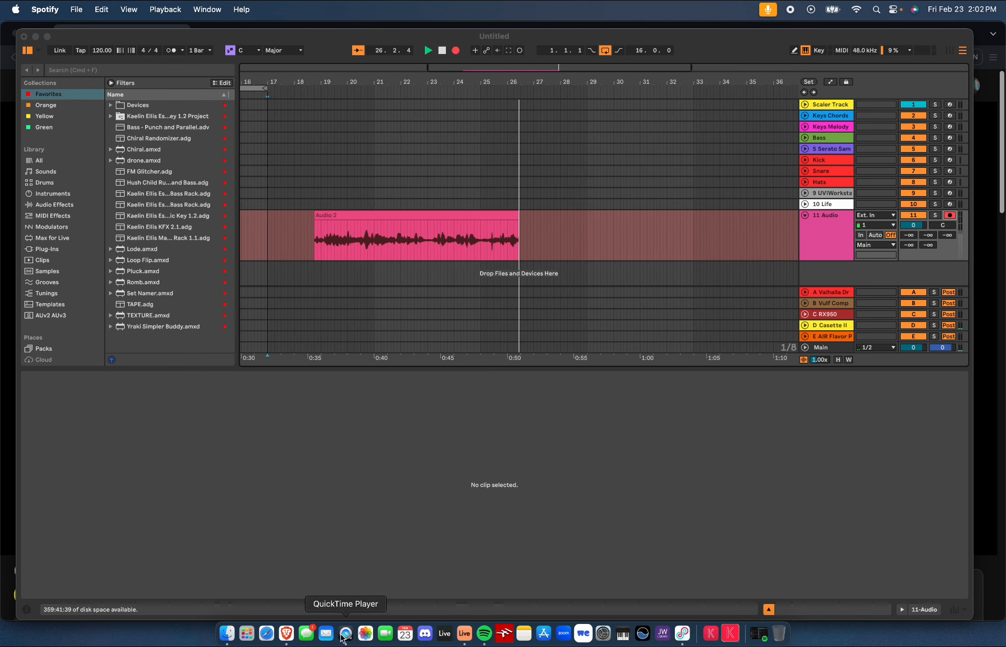
{"action": "left_click", "coordinate": [287, 633]}
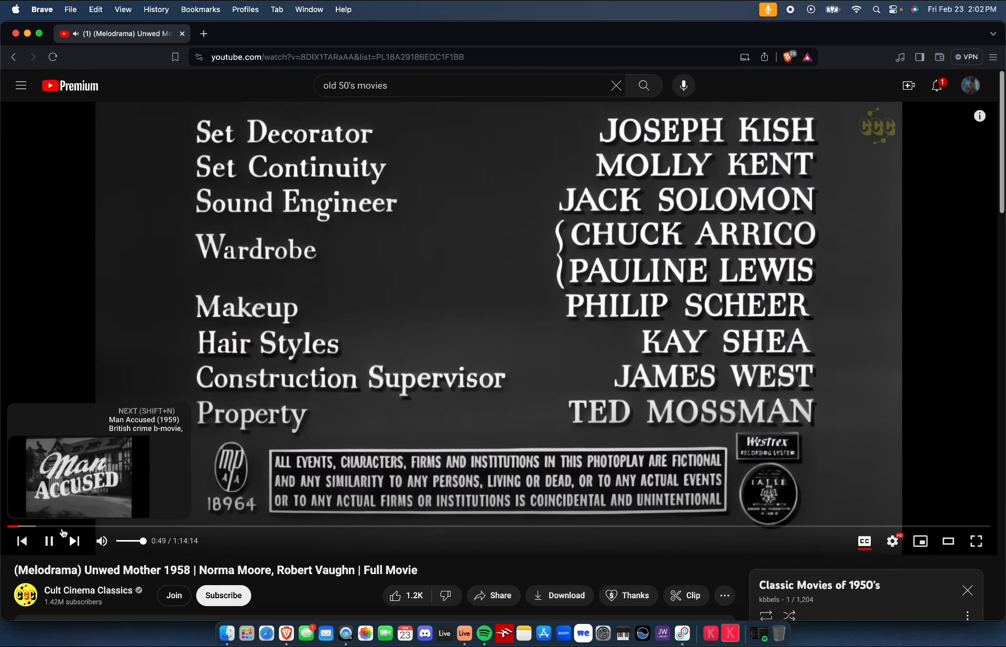
{"action": "left_click", "coordinate": [37, 526]}
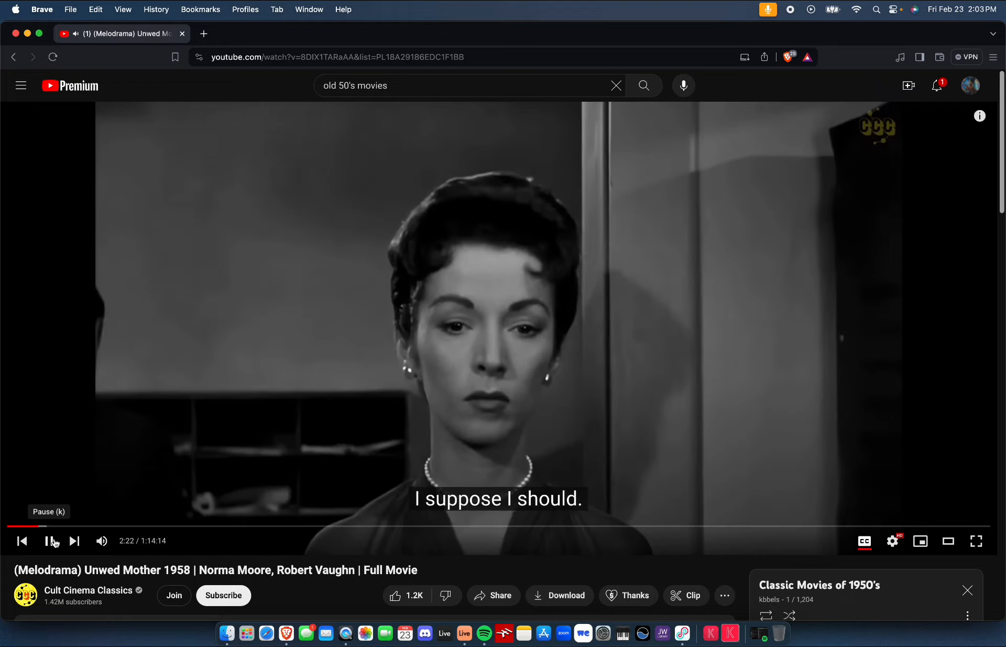
{"action": "left_click", "coordinate": [49, 541]}
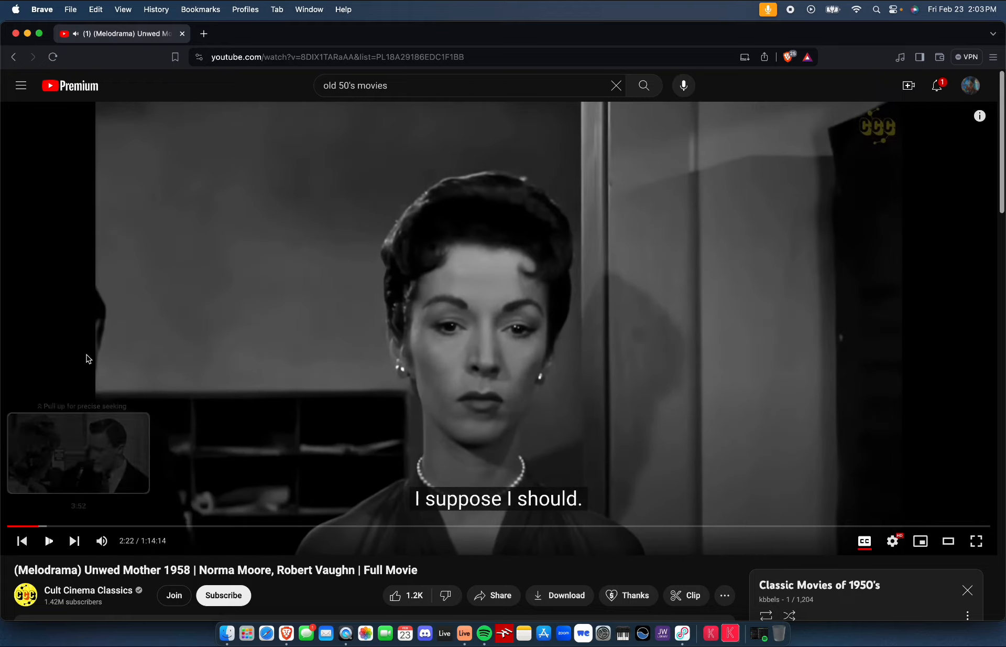
{"action": "left_click", "coordinate": [27, 35]}
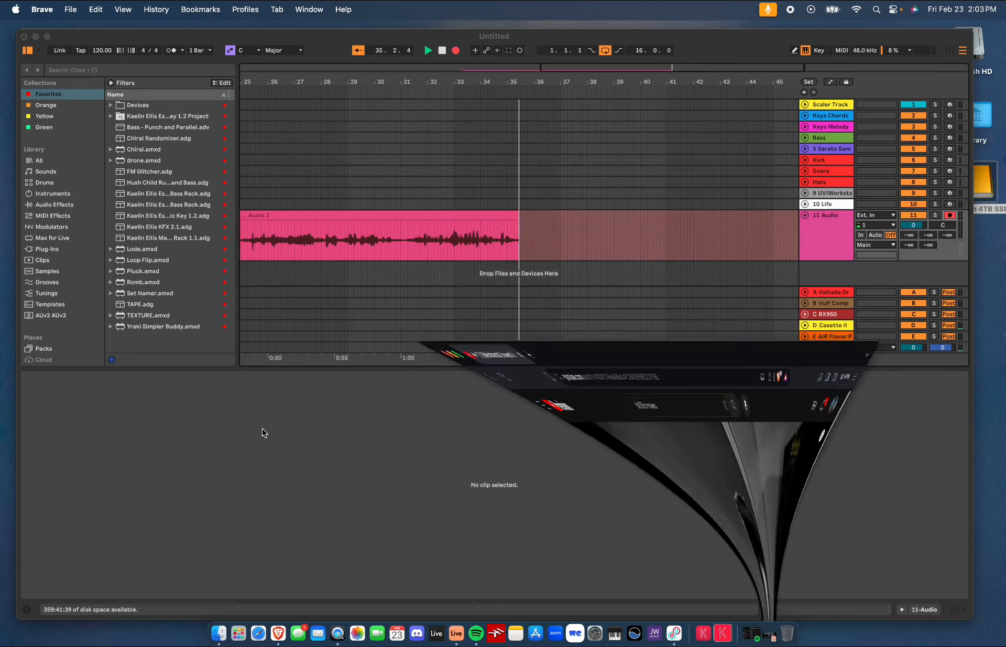
Minimize Spotify and stop the arrangement recording
{"action": "left_click", "coordinate": [477, 632]}
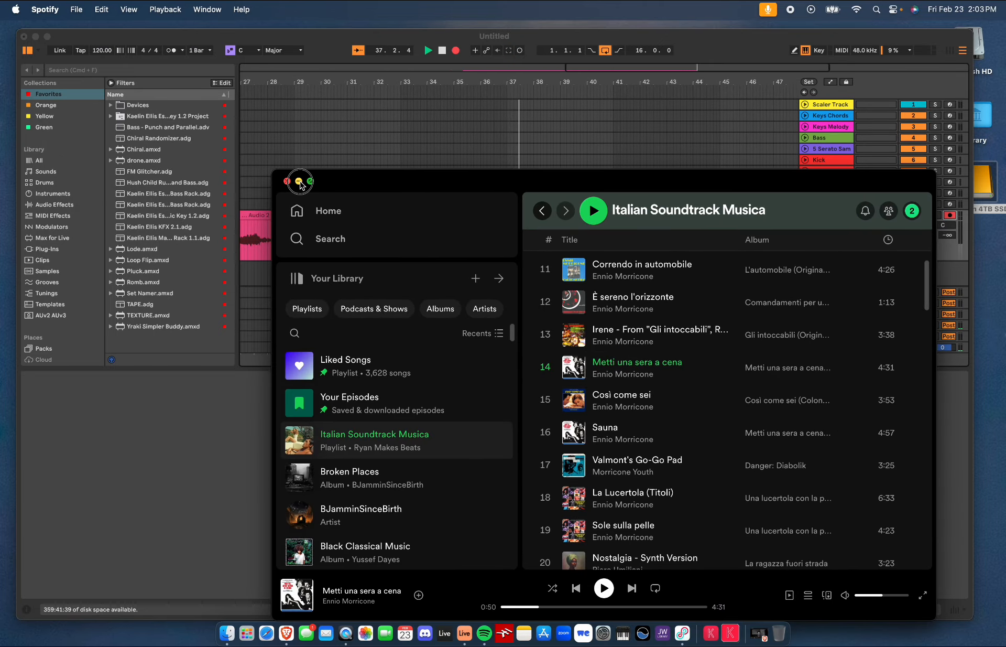
{"action": "left_click", "coordinate": [298, 182]}
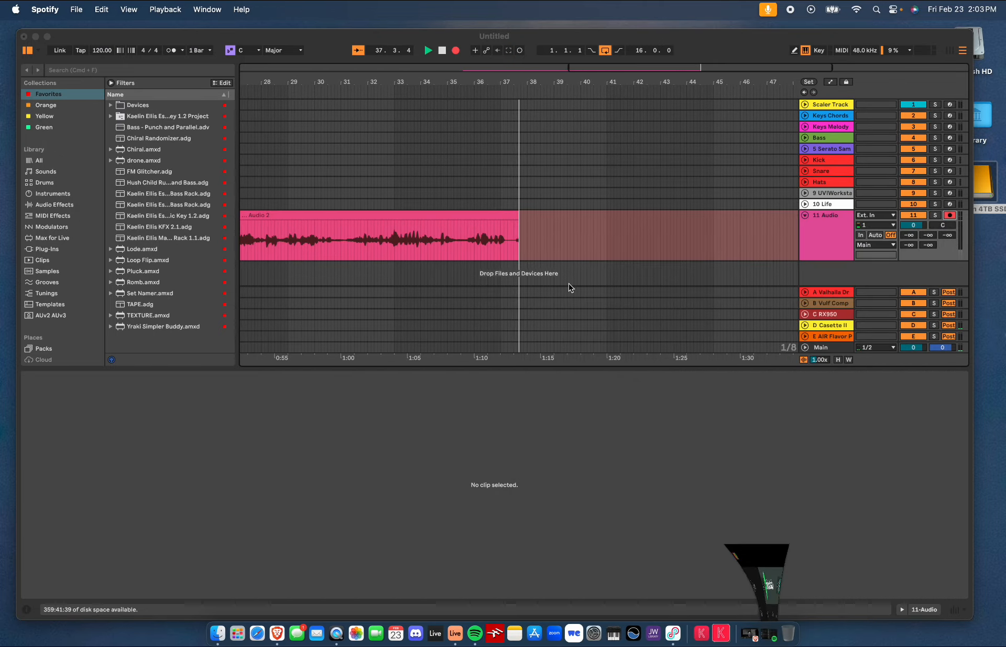
{"action": "left_click", "coordinate": [443, 52]}
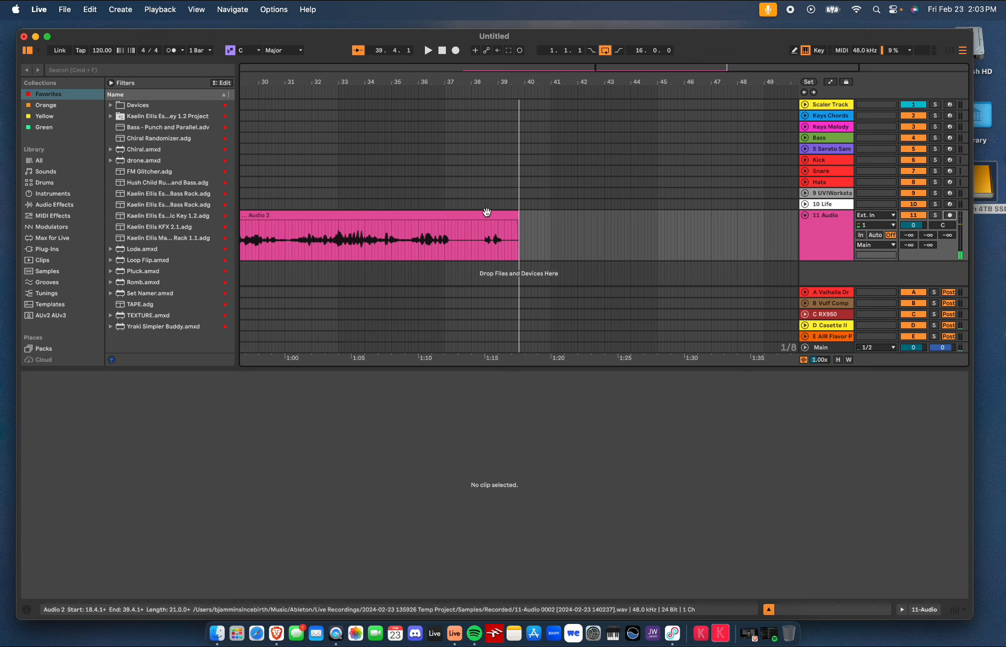
Play back the newly recorded Audio 2 clip from different points
{"action": "scroll", "coordinate": [486, 212], "scroll_direction": "left", "scroll_amount": 15}
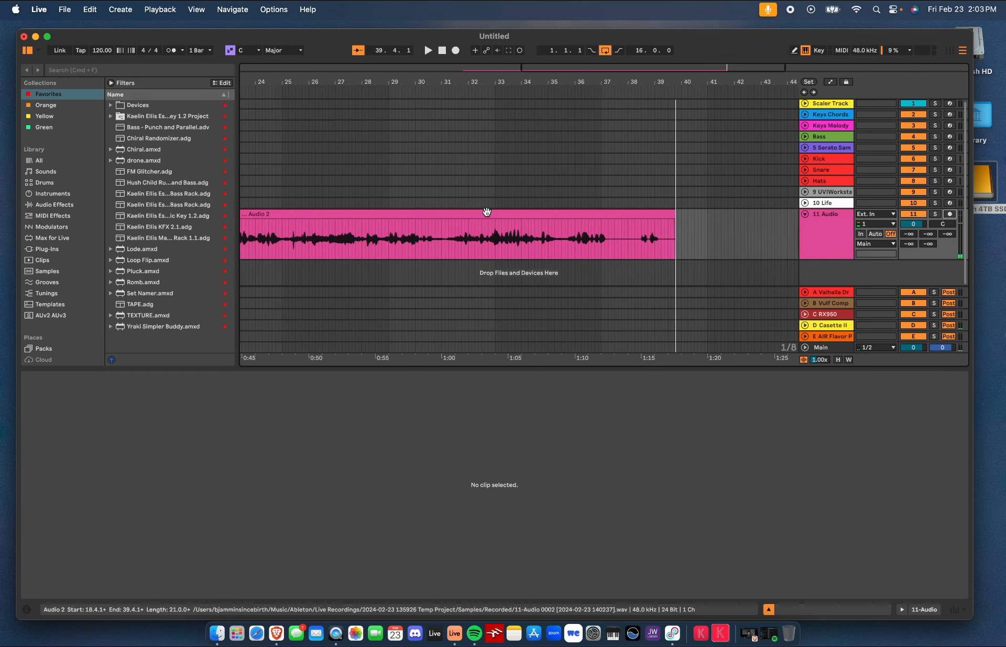
{"action": "left_click", "coordinate": [449, 217]}
{"action": "key", "text": "space"}
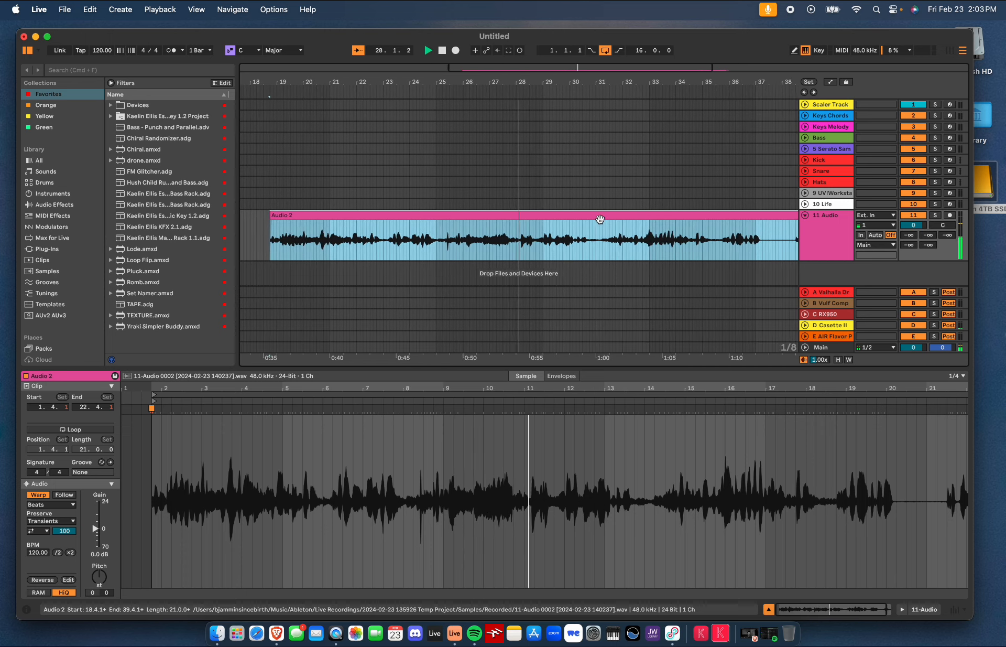
{"action": "left_click", "coordinate": [580, 236]}
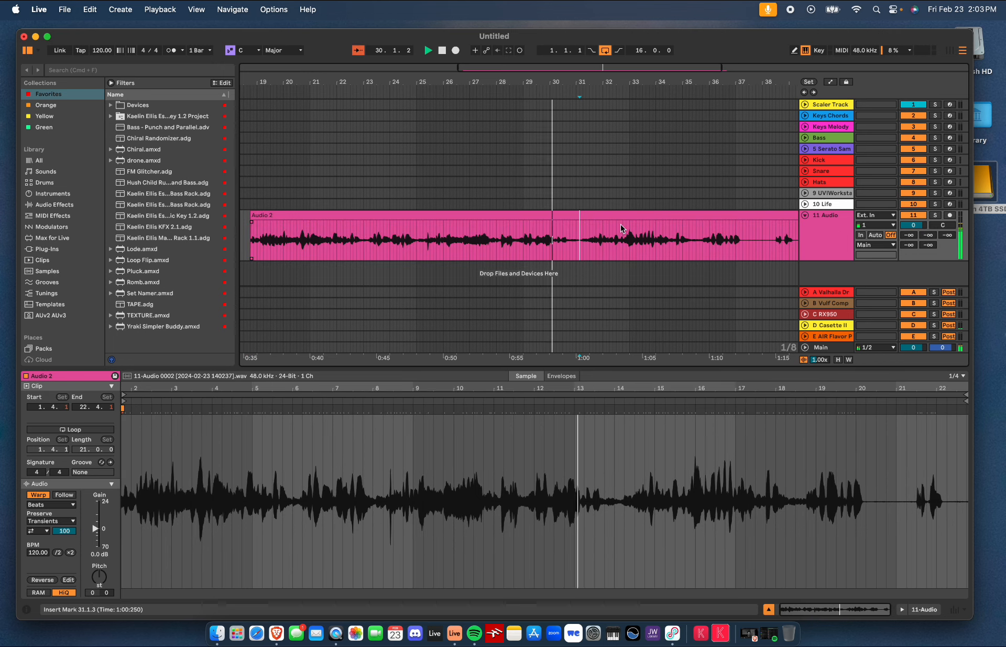
Stop playback and delete the recorded Audio 2 clip from the audio track
{"action": "left_click", "coordinate": [443, 51]}
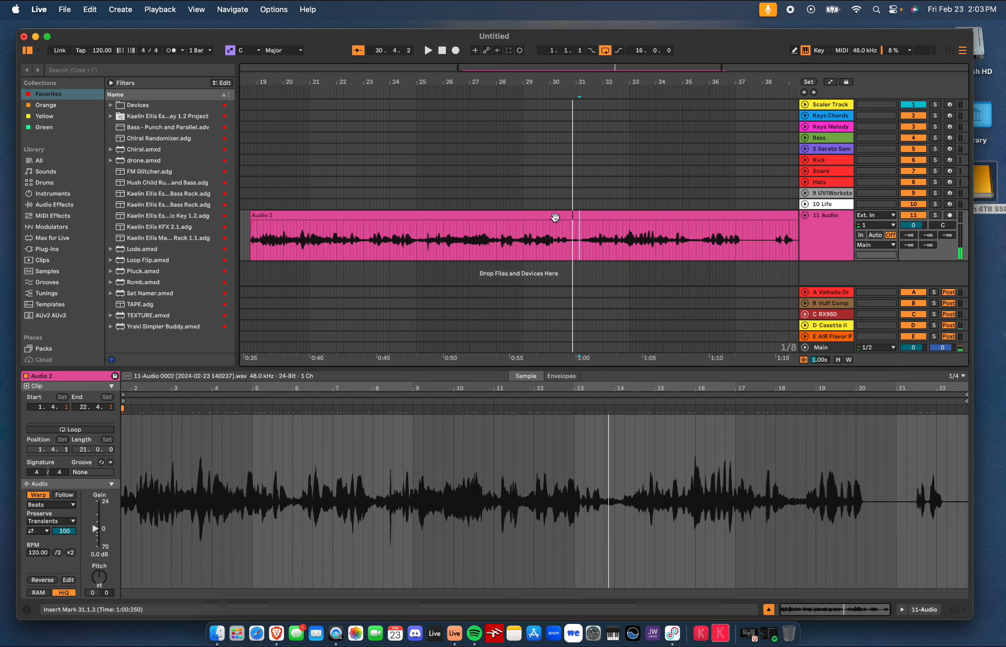
{"action": "left_click", "coordinate": [749, 218]}
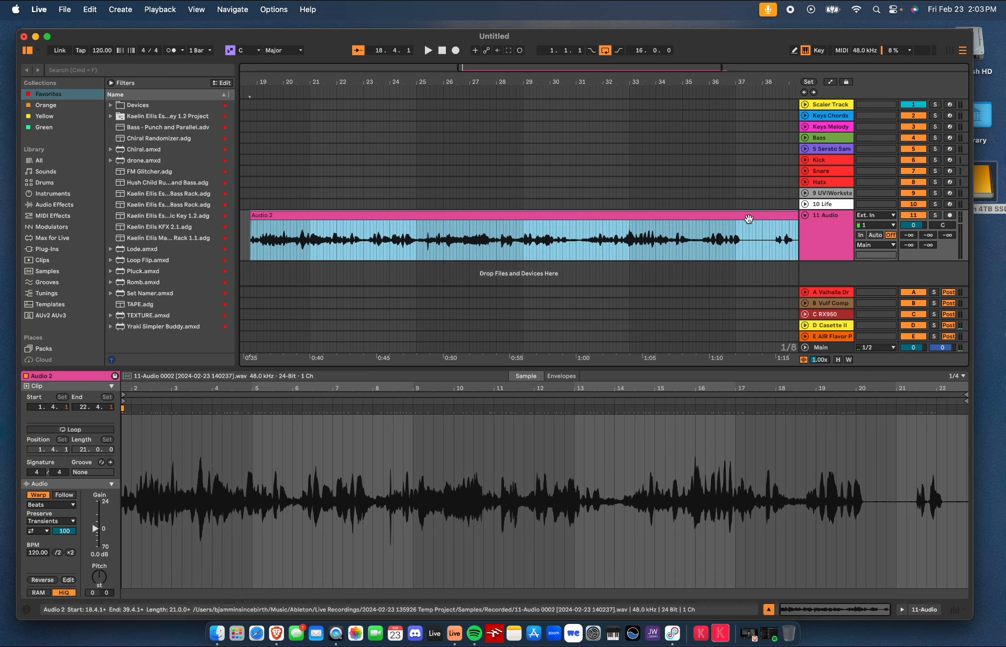
{"action": "key", "text": "Delete"}
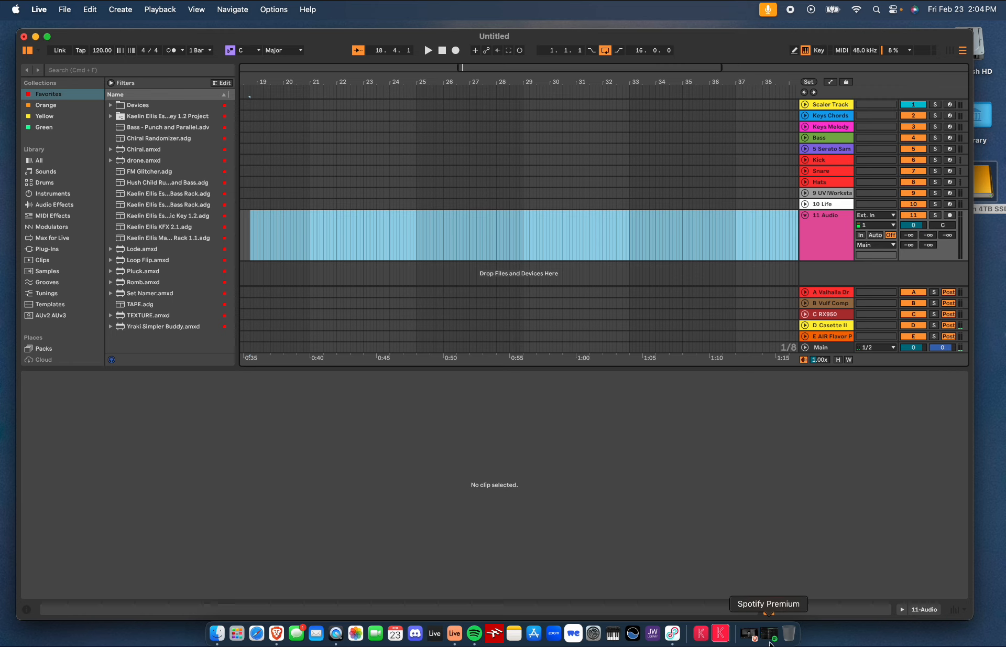
Close the Spotify window, resume the YouTube movie and minimize the browser
{"action": "left_click", "coordinate": [754, 632]}
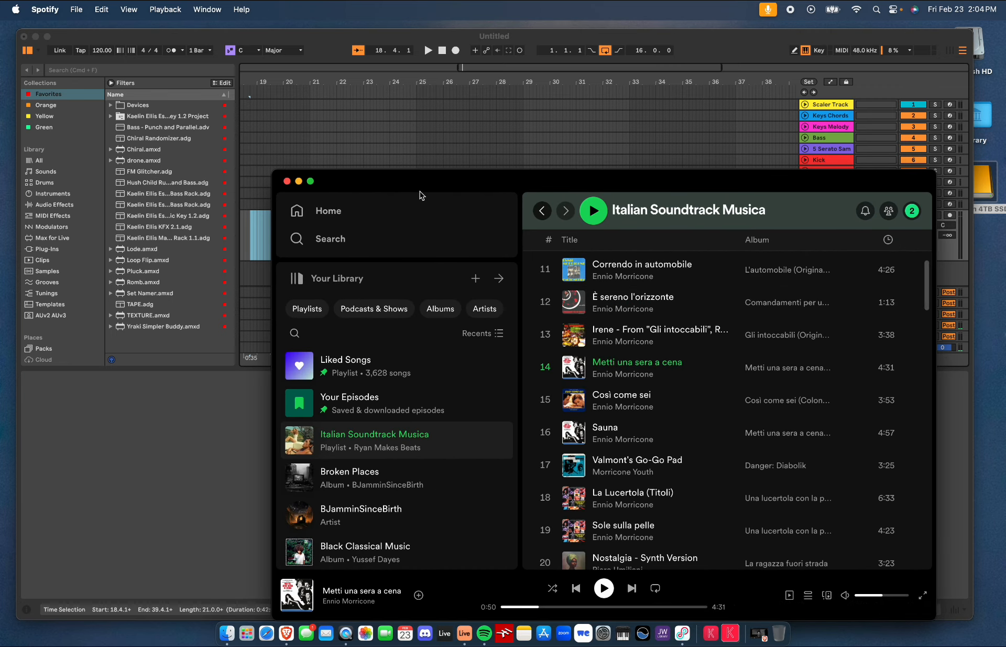
{"action": "left_click", "coordinate": [287, 181]}
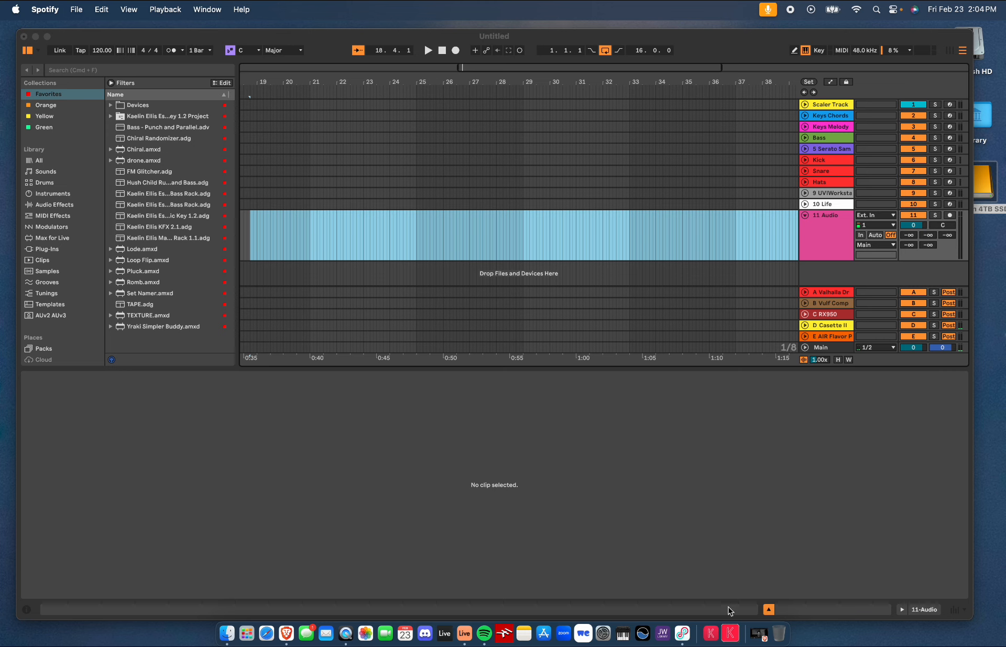
{"action": "left_click", "coordinate": [759, 639]}
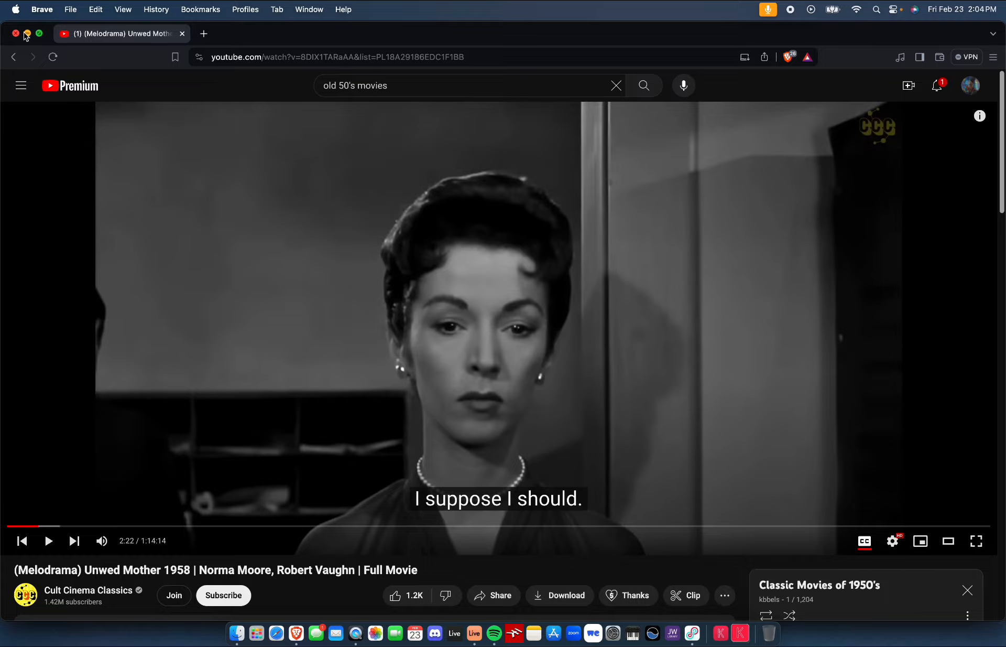
{"action": "left_click", "coordinate": [47, 540]}
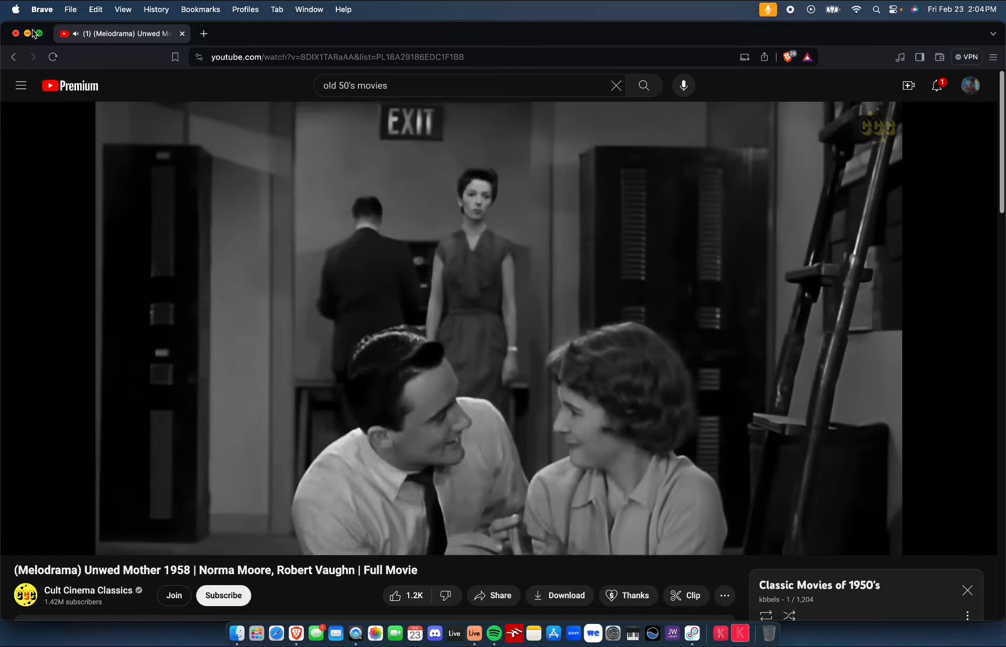
{"action": "left_click", "coordinate": [29, 33]}
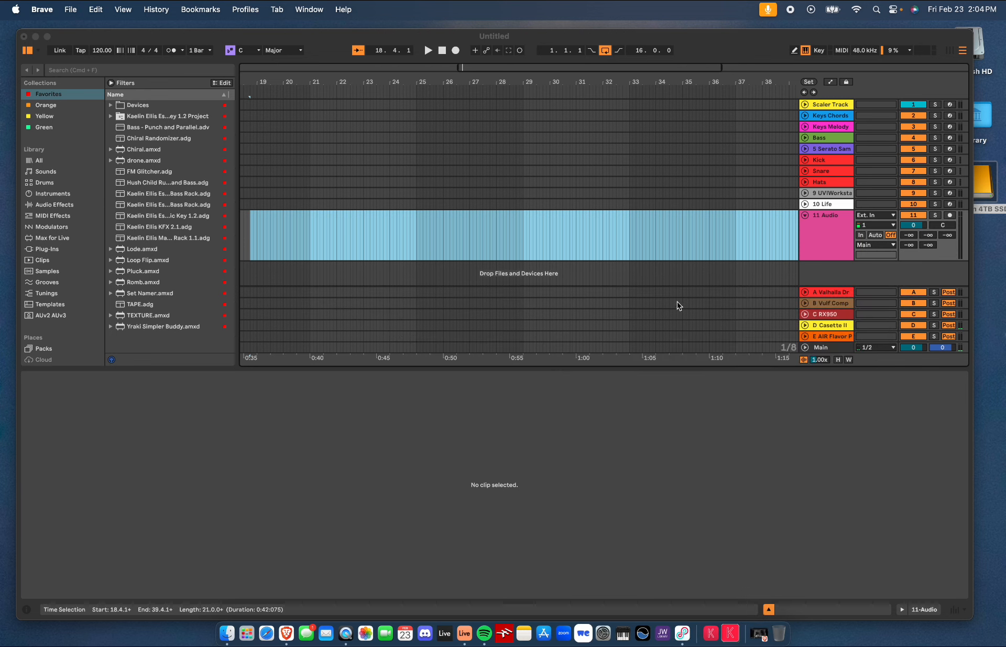
Arm the audio track and record a short take of the YouTube audio into the arrangement
{"action": "left_click", "coordinate": [949, 215]}
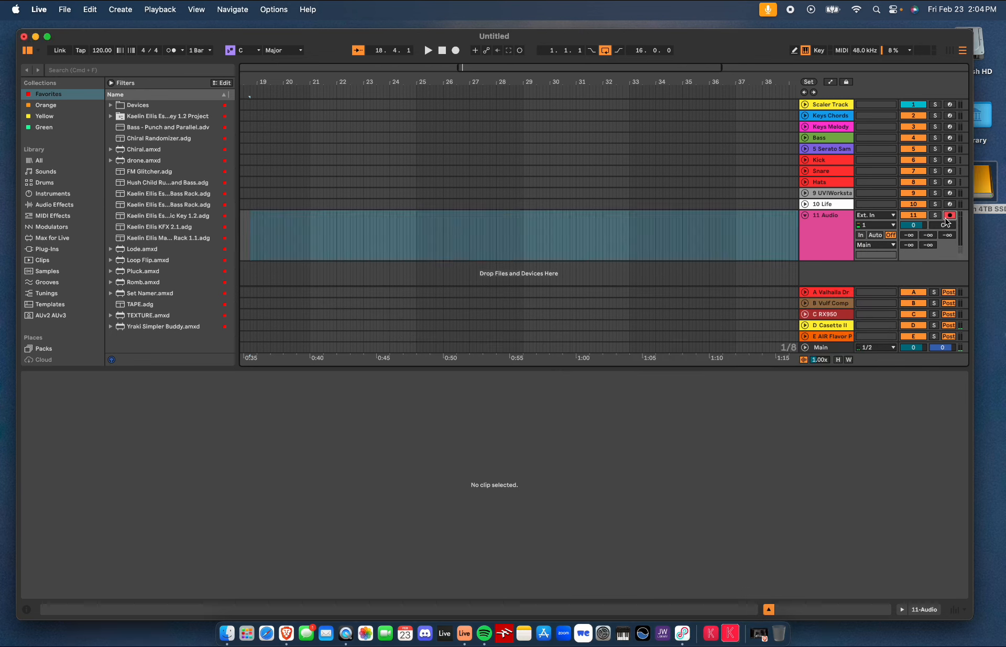
{"action": "left_click", "coordinate": [456, 50]}
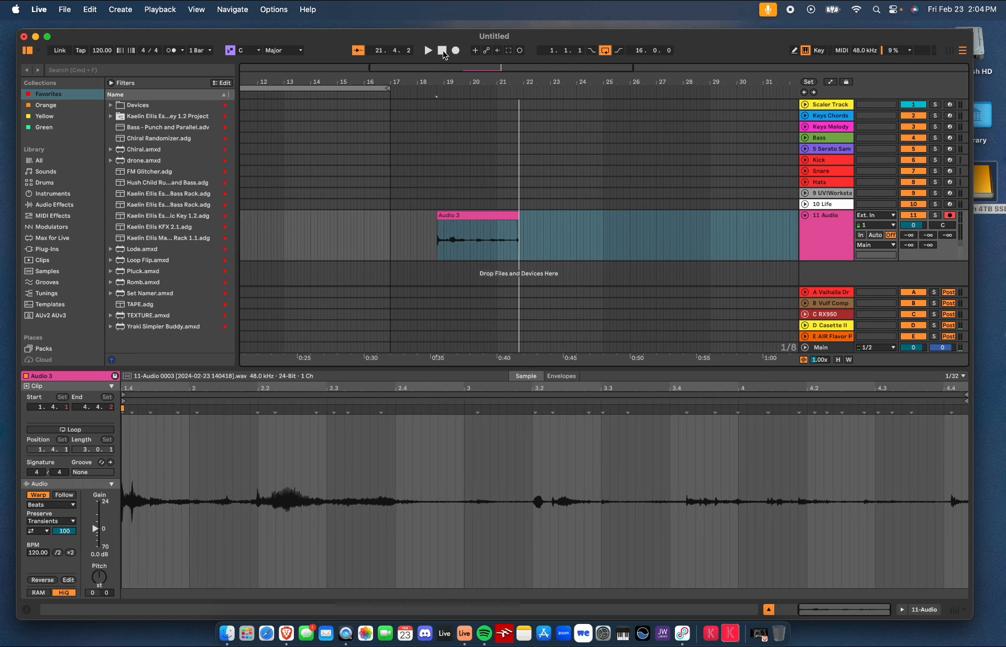
{"action": "left_click", "coordinate": [442, 51]}
Play back the new Audio 3 clip and delete it from the track
{"action": "left_click", "coordinate": [473, 217]}
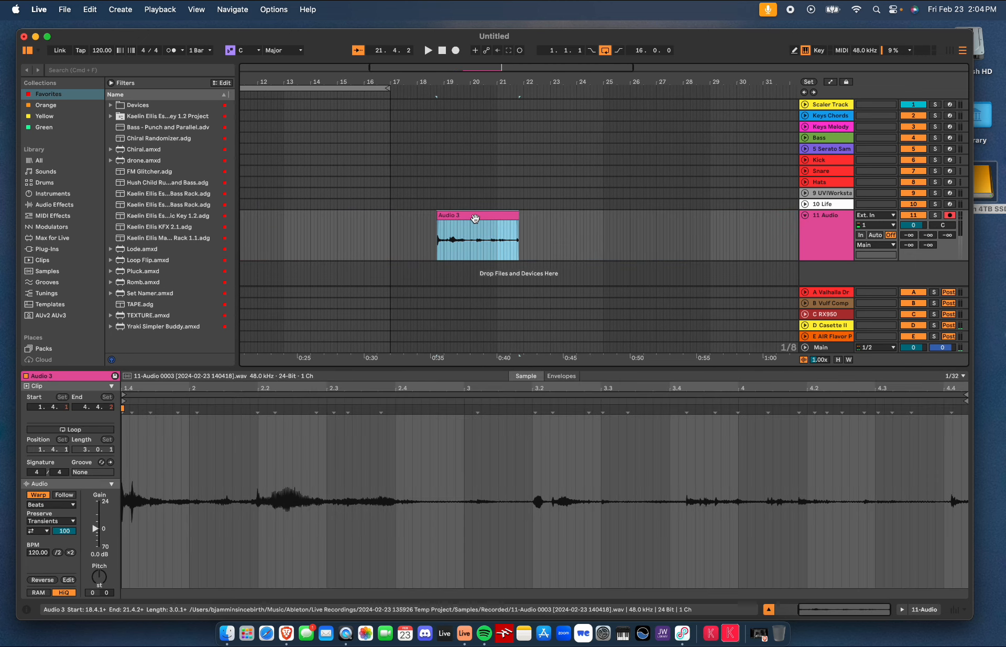
{"action": "key", "text": "space"}
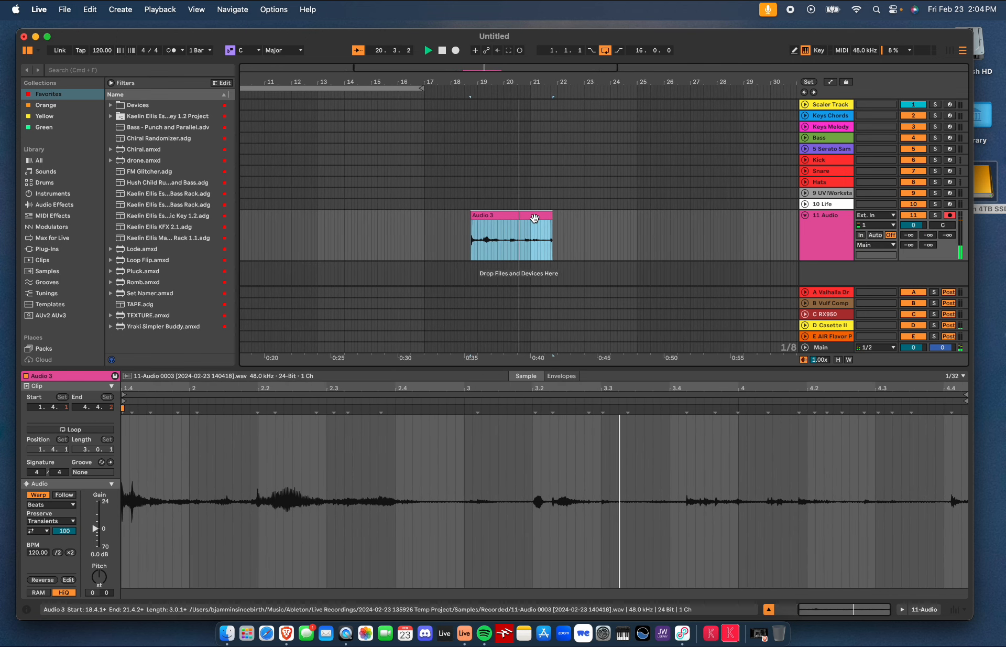
{"action": "key", "text": "space"}
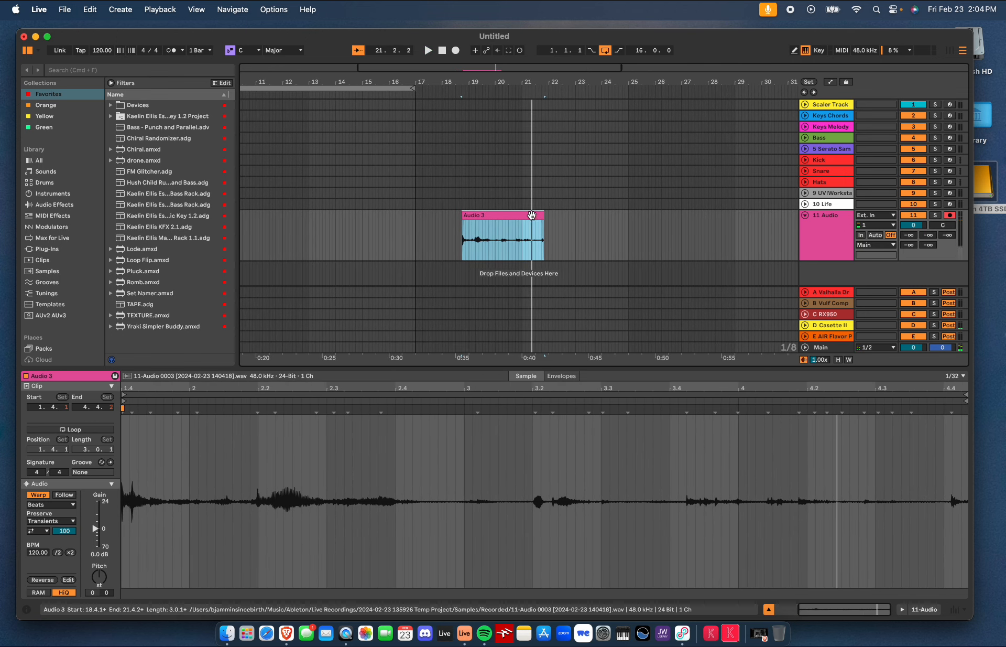
{"action": "key", "text": "Delete"}
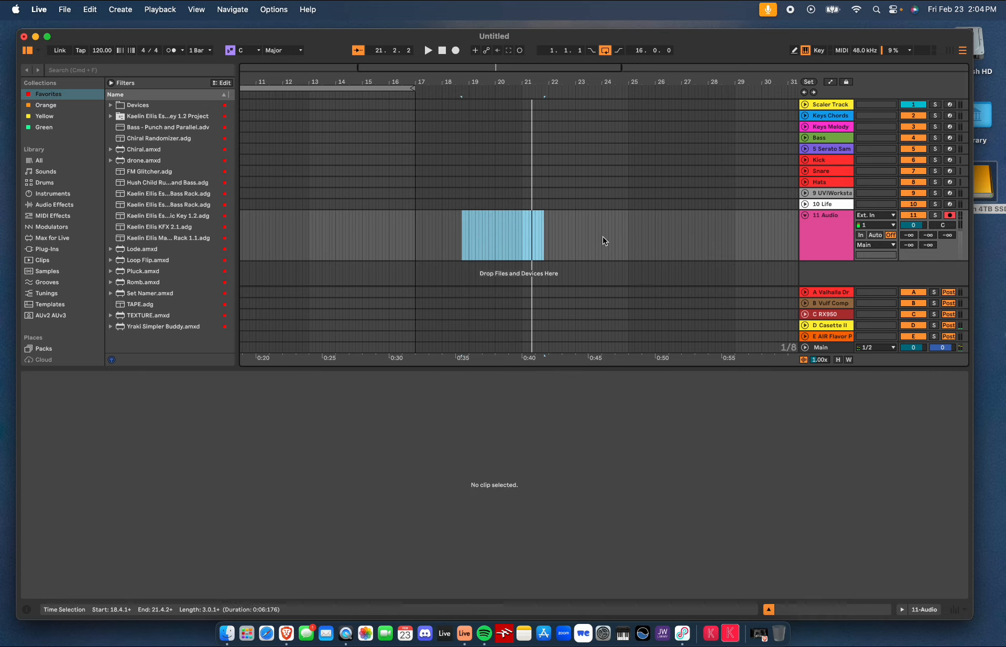
Close the YouTube browser window, quit Spotify and close the reopened browser window
{"action": "left_click", "coordinate": [764, 636]}
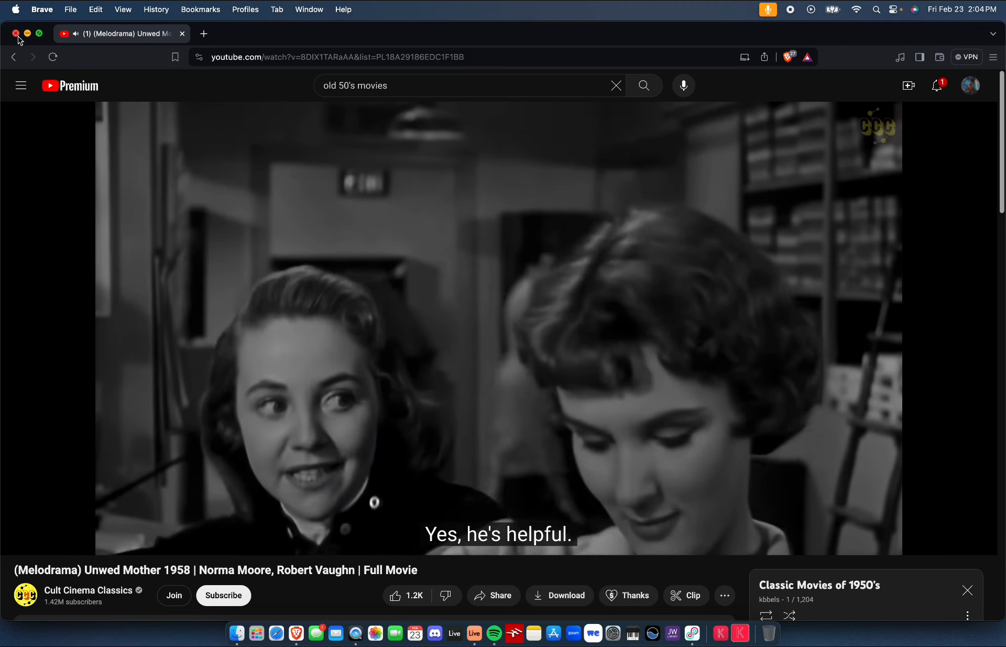
{"action": "left_click", "coordinate": [17, 36]}
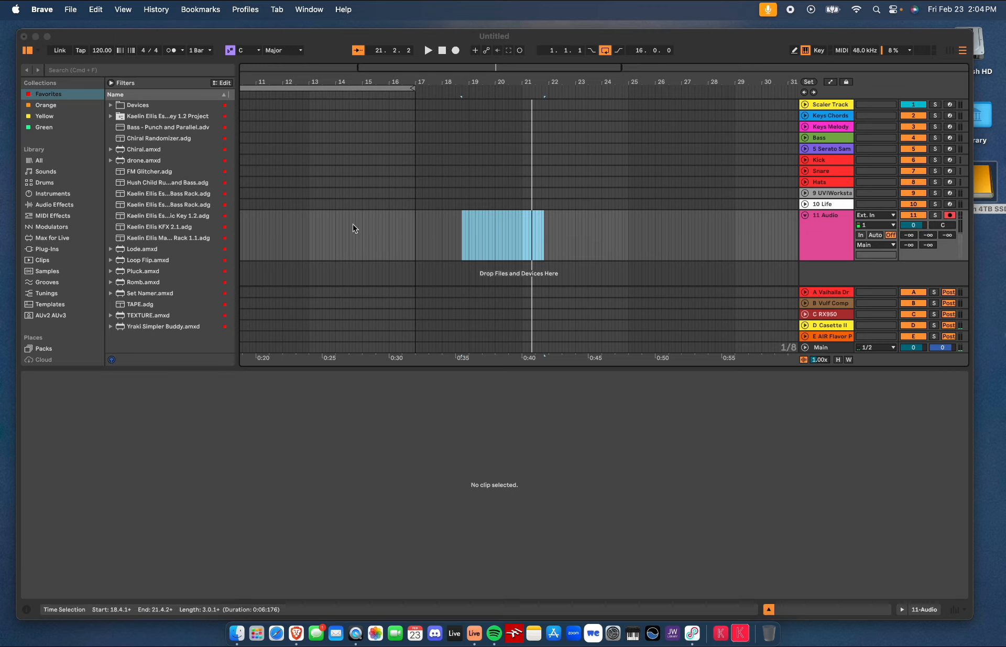
{"action": "right_click", "coordinate": [494, 635]}
{"action": "left_click", "coordinate": [490, 598]}
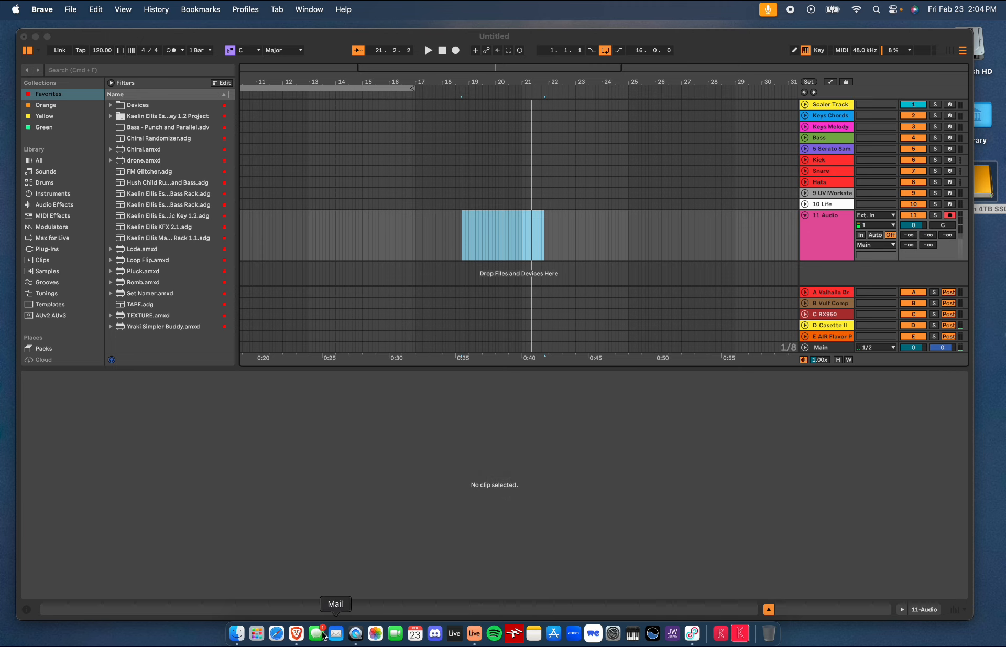
{"action": "left_click", "coordinate": [297, 634]}
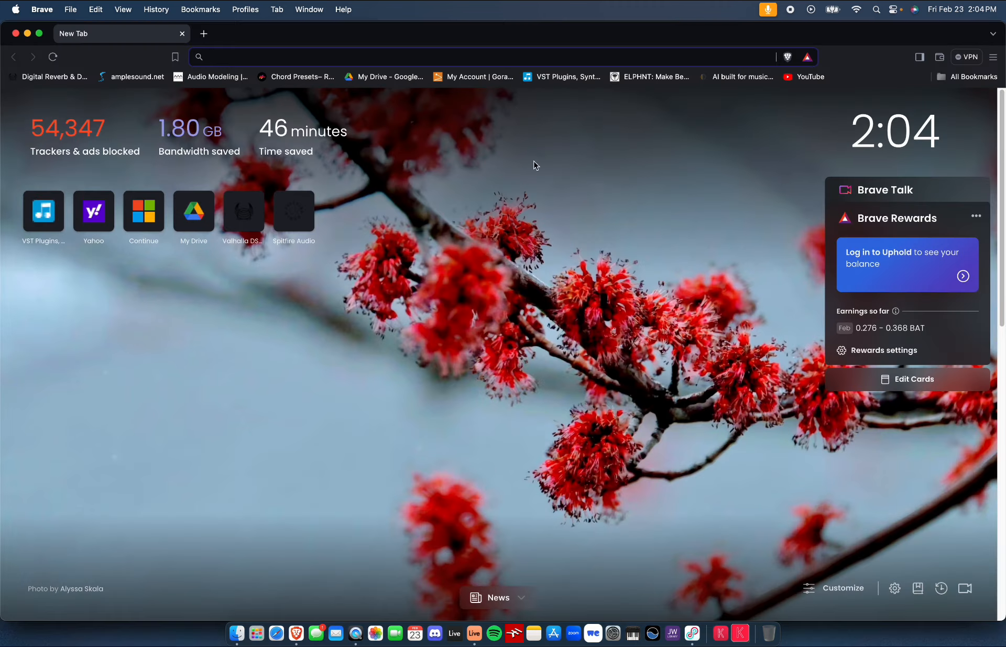
{"action": "left_click", "coordinate": [16, 33]}
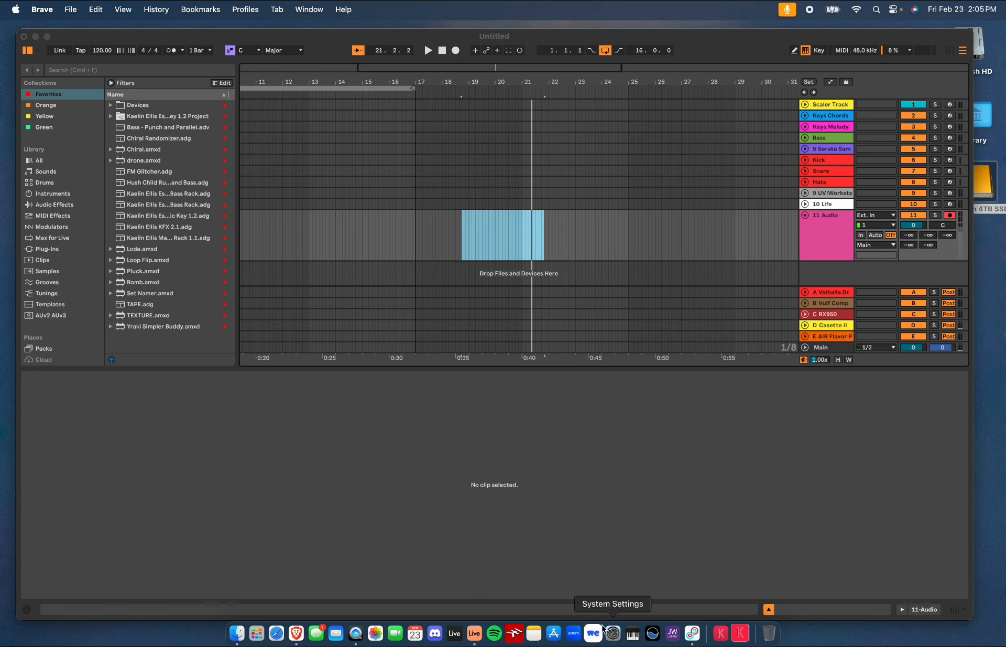
Open Loopback and enable Mute when capturing for the Ableton Live source of Various Sources Recording
{"action": "left_click", "coordinate": [700, 634]}
{"action": "scroll", "coordinate": [436, 318], "scroll_direction": "down", "scroll_amount": 1}
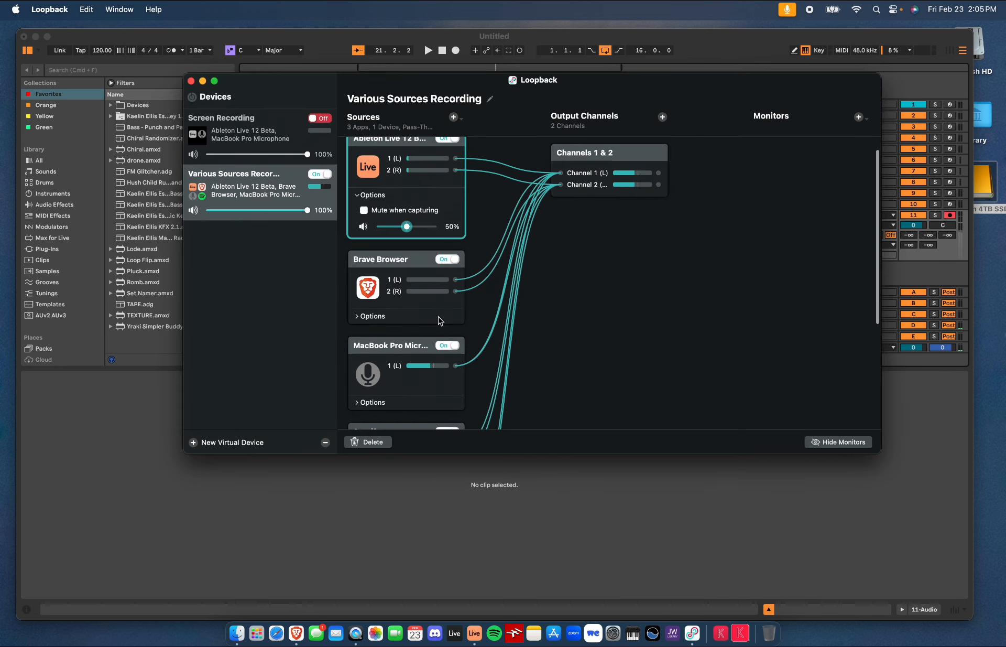
{"action": "scroll", "coordinate": [441, 258], "scroll_direction": "up", "scroll_amount": 1}
{"action": "left_click", "coordinate": [364, 226]}
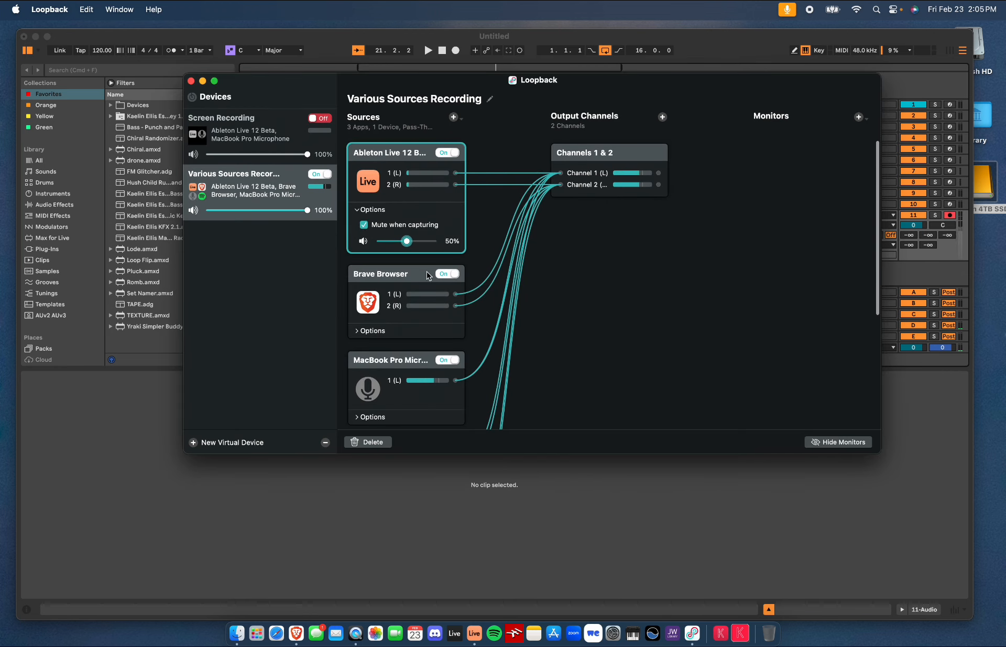
Compare the sources of the Screen Recording and Various Sources Recording virtual devices
{"action": "scroll", "coordinate": [422, 320], "scroll_direction": "down", "scroll_amount": 5}
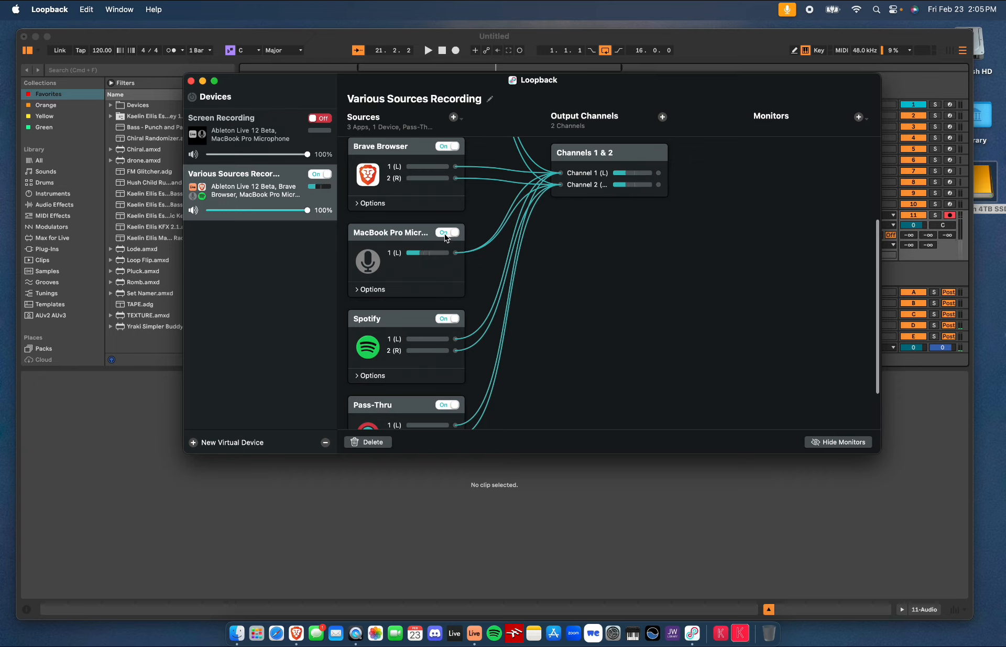
{"action": "left_click", "coordinate": [287, 128]}
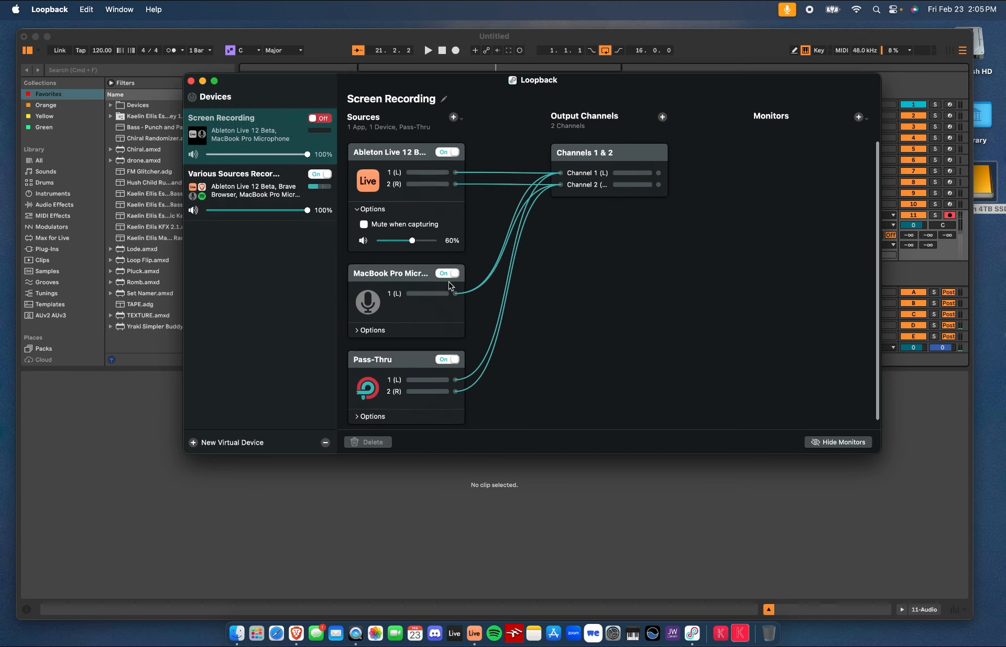
{"action": "scroll", "coordinate": [454, 290], "scroll_direction": "down", "scroll_amount": 1}
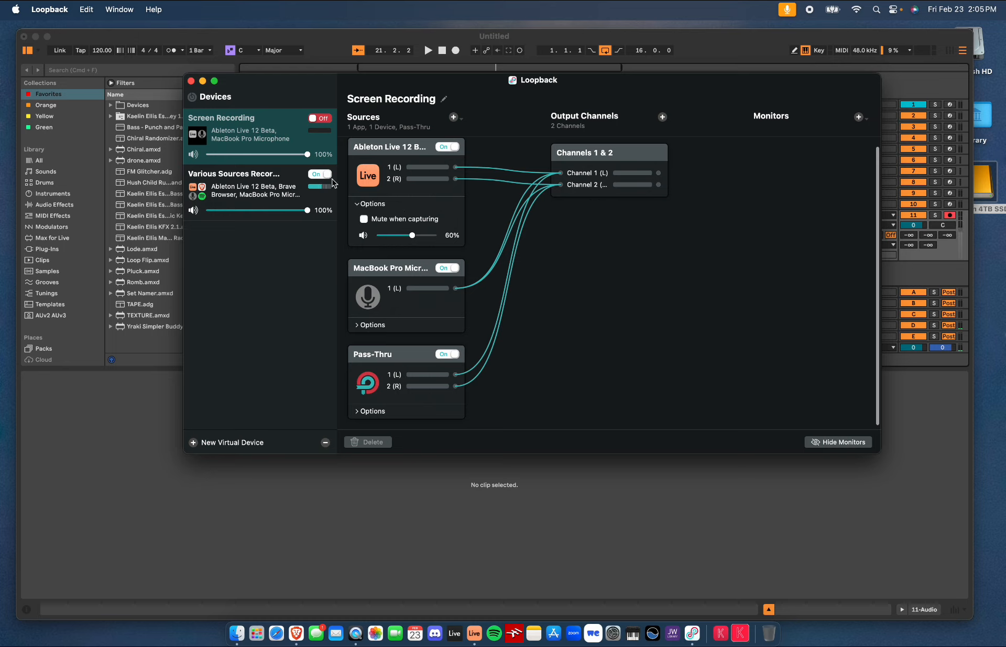
{"action": "left_click", "coordinate": [286, 180]}
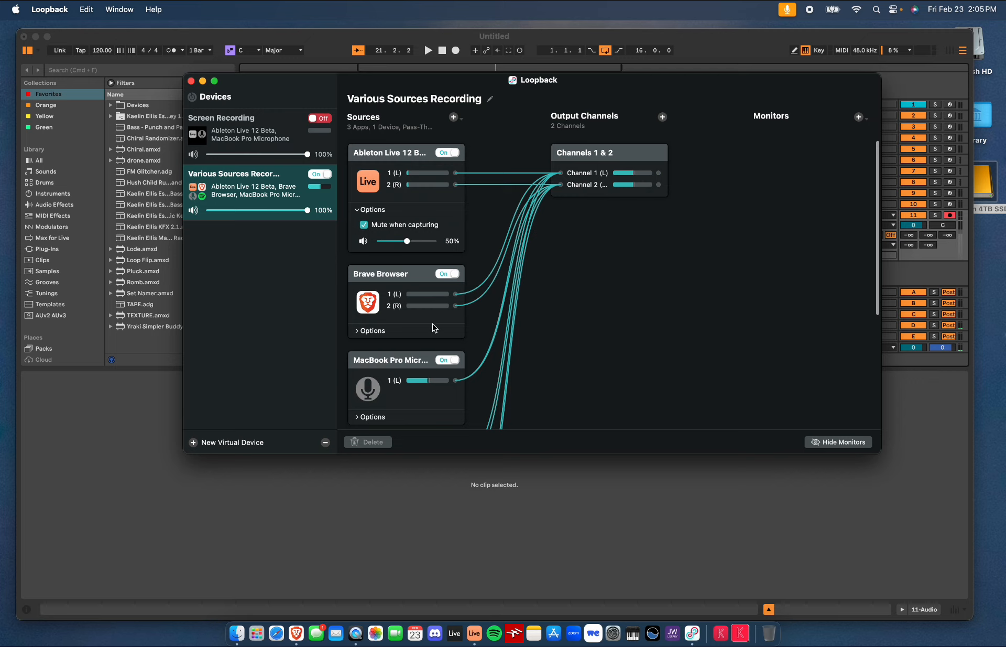
{"action": "scroll", "coordinate": [434, 347], "scroll_direction": "down", "scroll_amount": 3}
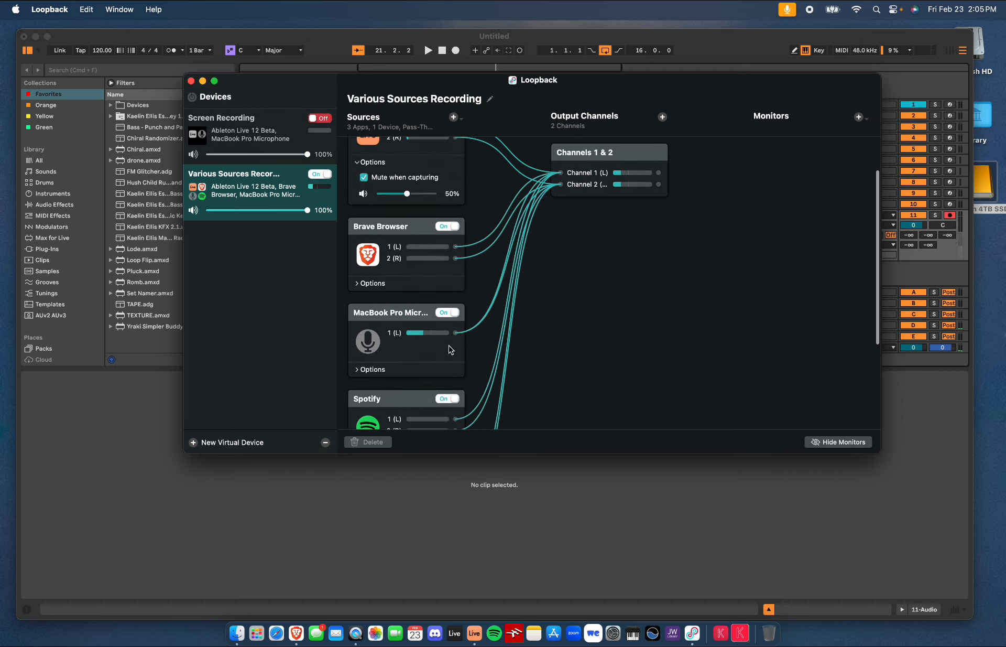
{"action": "scroll", "coordinate": [434, 351], "scroll_direction": "down", "scroll_amount": 3}
{"action": "scroll", "coordinate": [449, 388], "scroll_direction": "down", "scroll_amount": 3}
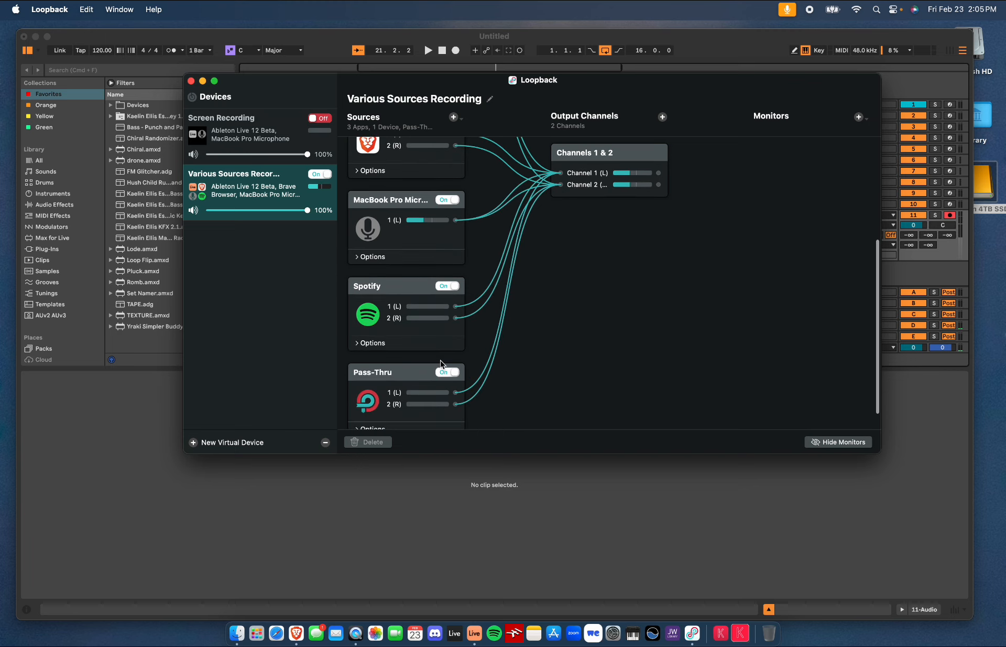
{"action": "scroll", "coordinate": [440, 362], "scroll_direction": "up", "scroll_amount": 3}
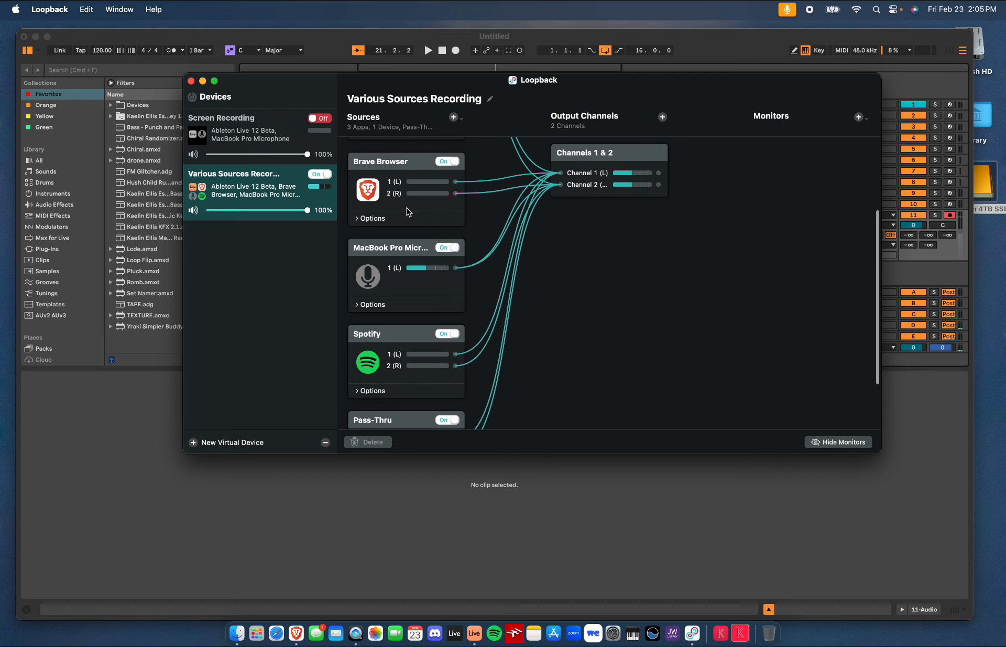
Inspect the Mute when capturing options of the Brave Browser, Spotify and Ableton Live sources
{"action": "left_click", "coordinate": [358, 218]}
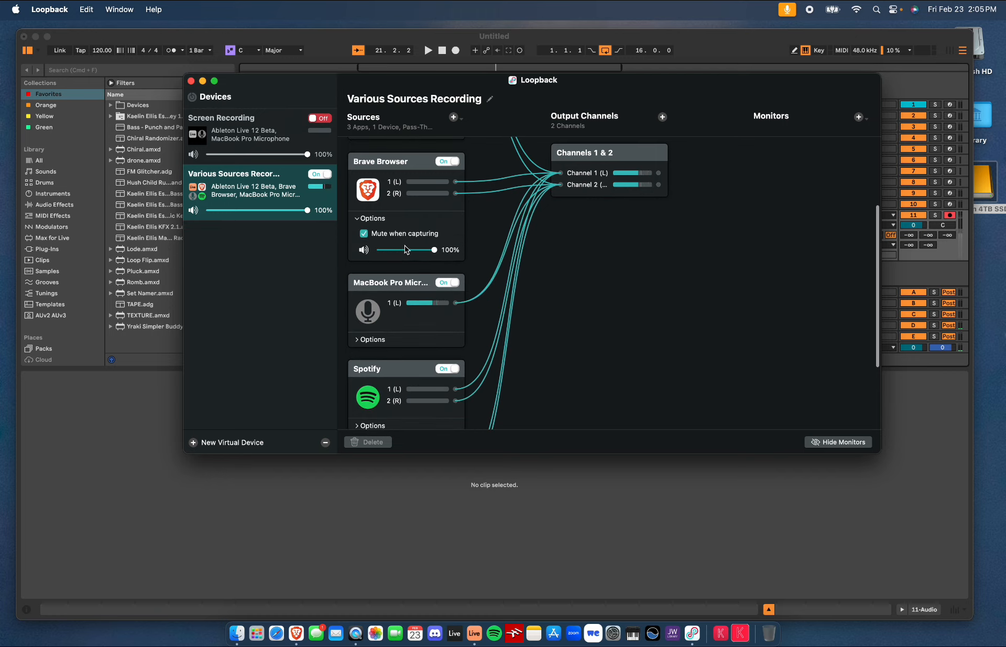
{"action": "left_click", "coordinate": [359, 219]}
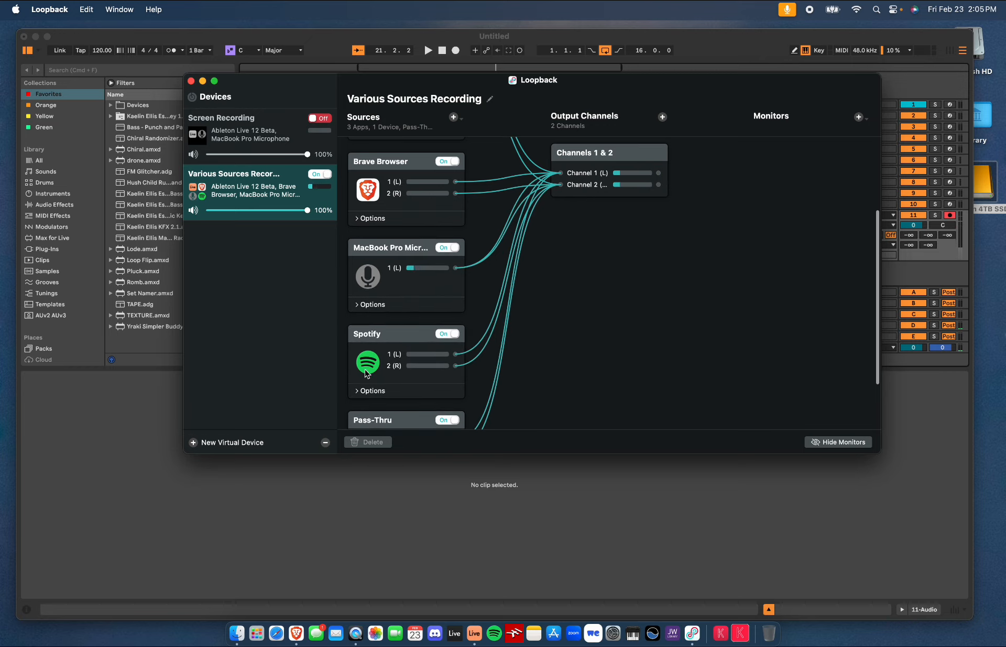
{"action": "left_click", "coordinate": [359, 391]}
{"action": "scroll", "coordinate": [409, 382], "scroll_direction": "down", "scroll_amount": 2}
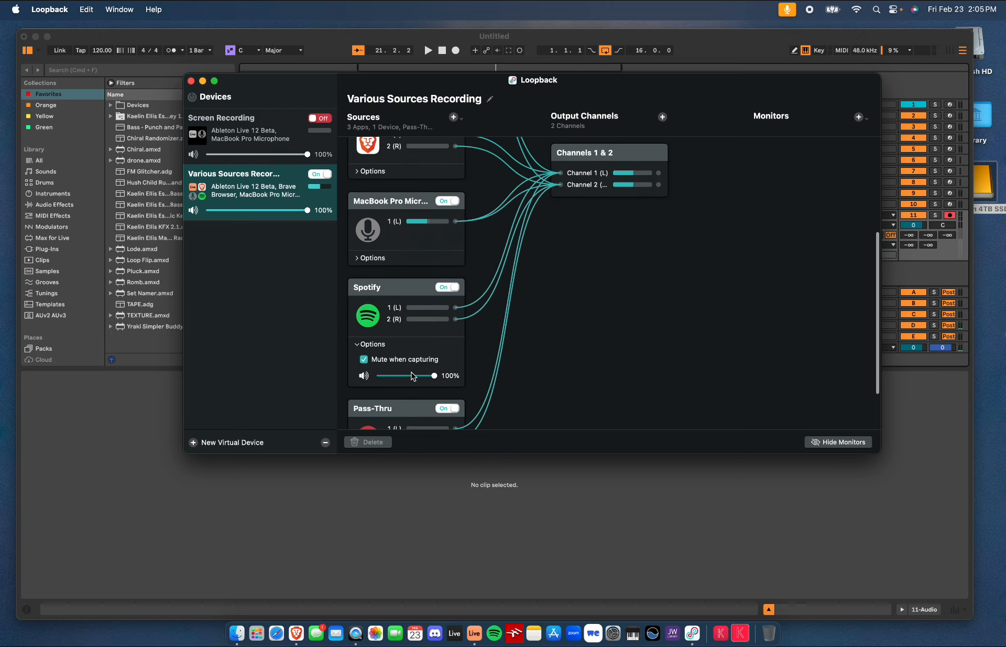
{"action": "left_click", "coordinate": [357, 346]}
{"action": "scroll", "coordinate": [390, 356], "scroll_direction": "down", "scroll_amount": 1}
{"action": "scroll", "coordinate": [401, 356], "scroll_direction": "up", "scroll_amount": 5}
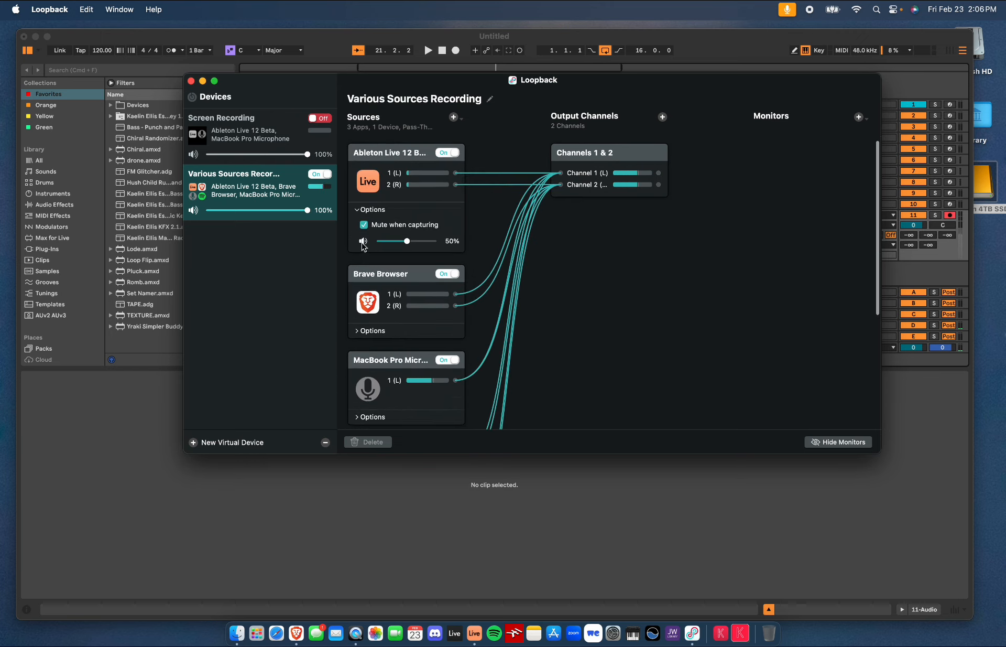
{"action": "left_click", "coordinate": [363, 210]}
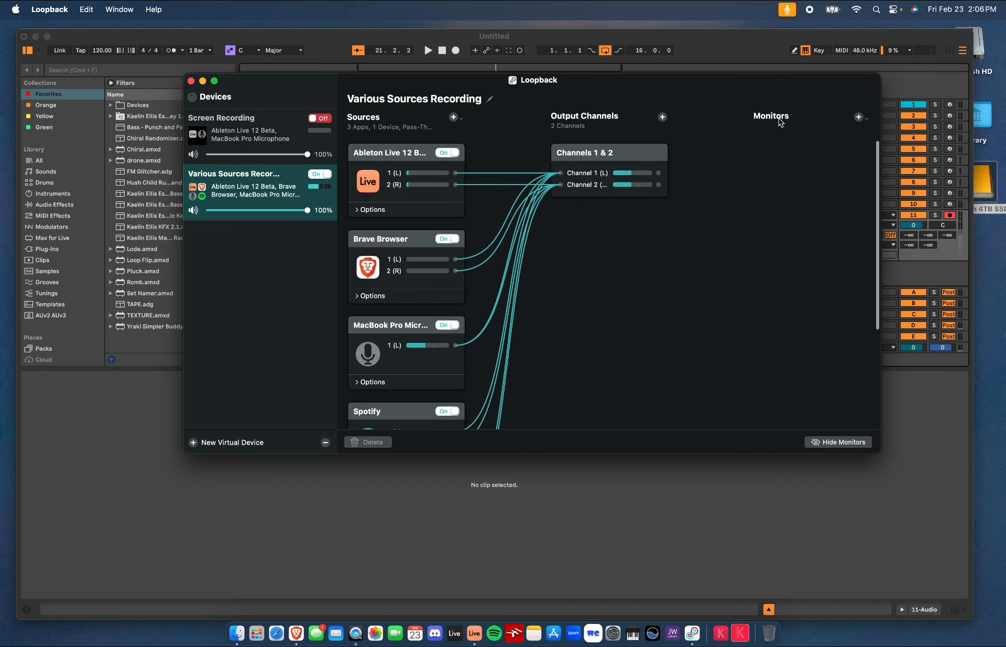
Open the list of available monitor outputs and close it without adding one
{"action": "left_click", "coordinate": [858, 119]}
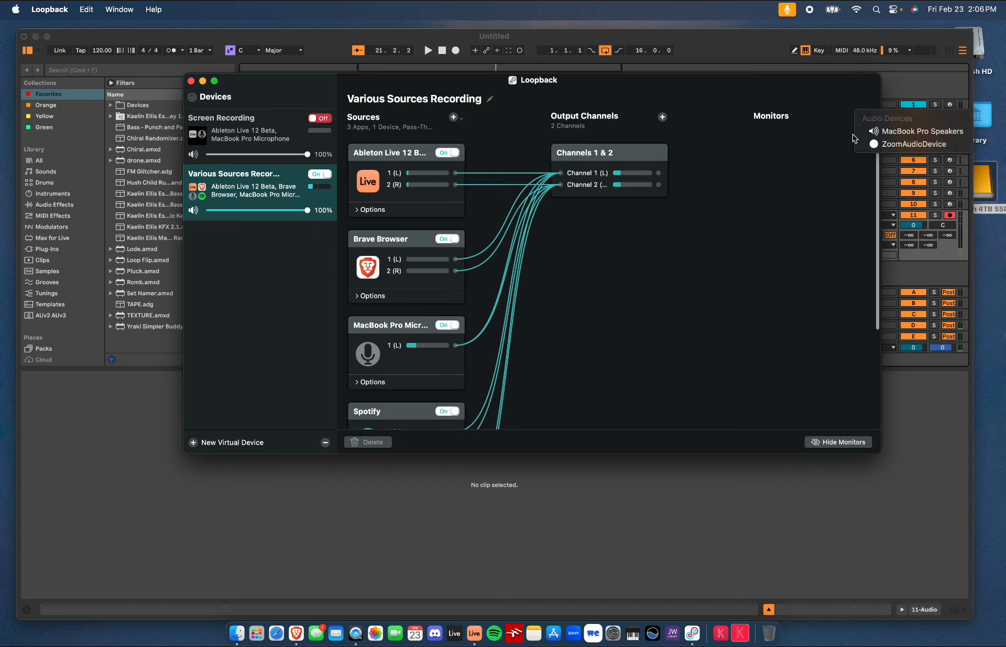
{"action": "left_click", "coordinate": [825, 166]}
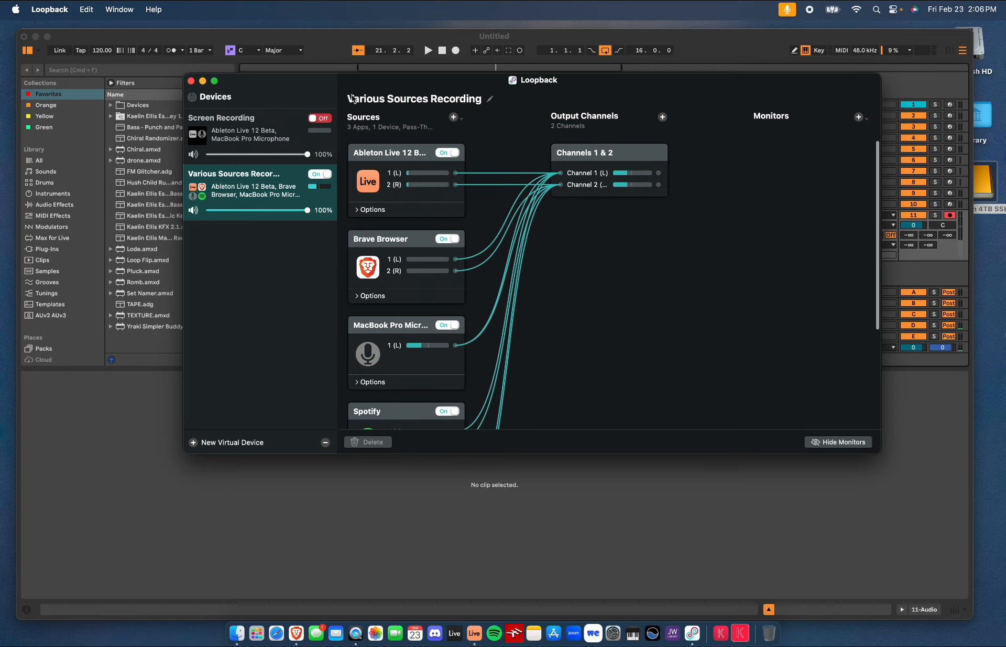
Open Live's audio preferences and set the audio output device to External Headphones
{"action": "left_click", "coordinate": [97, 38]}
{"action": "left_click", "coordinate": [39, 9]}
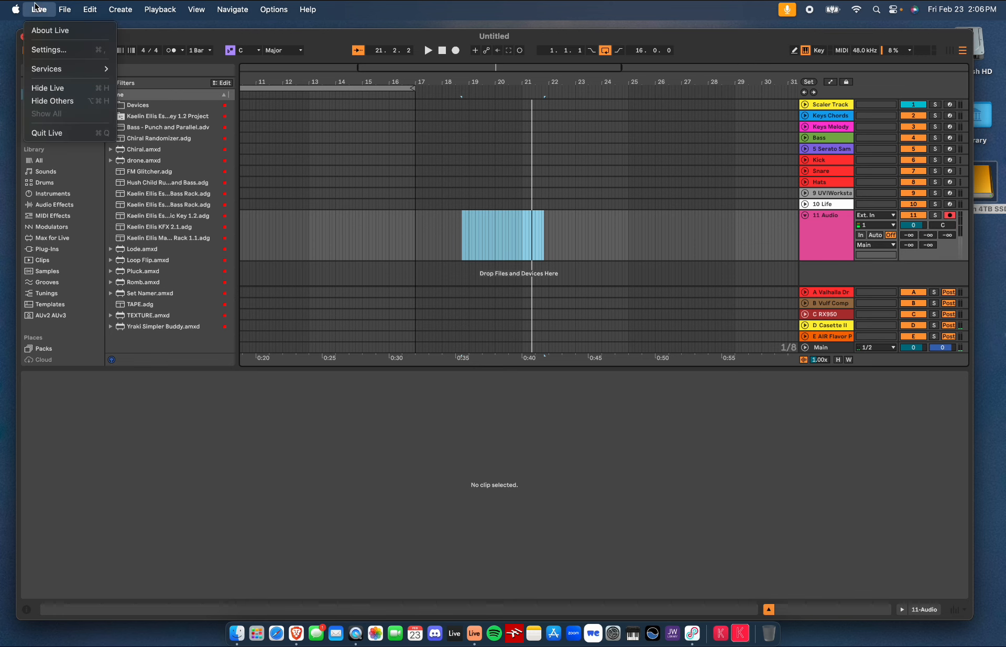
{"action": "left_click", "coordinate": [45, 45]}
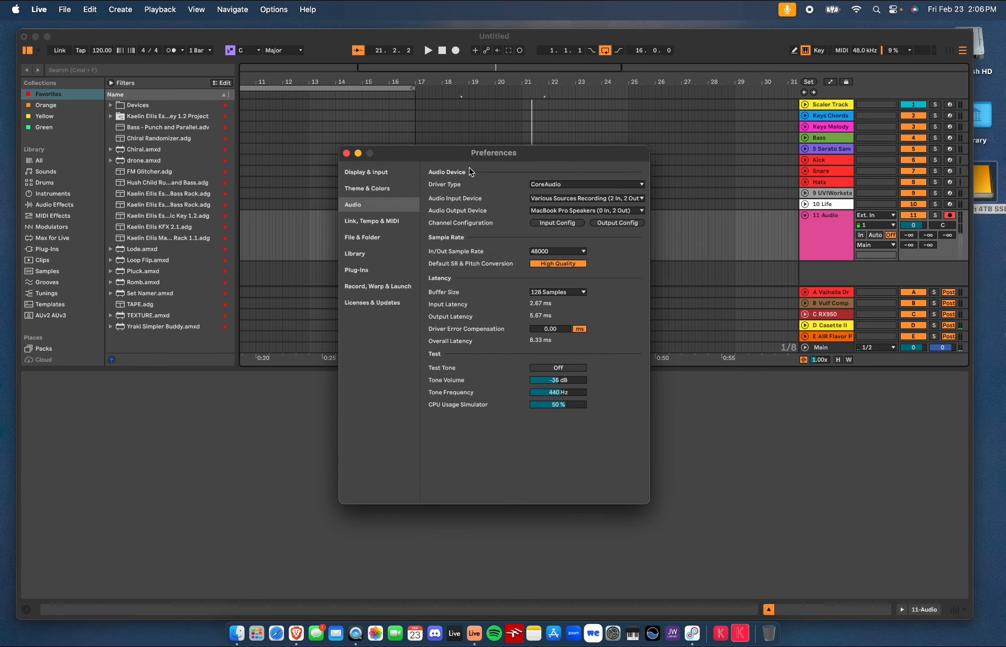
{"action": "left_click", "coordinate": [554, 212]}
{"action": "left_click", "coordinate": [572, 211]}
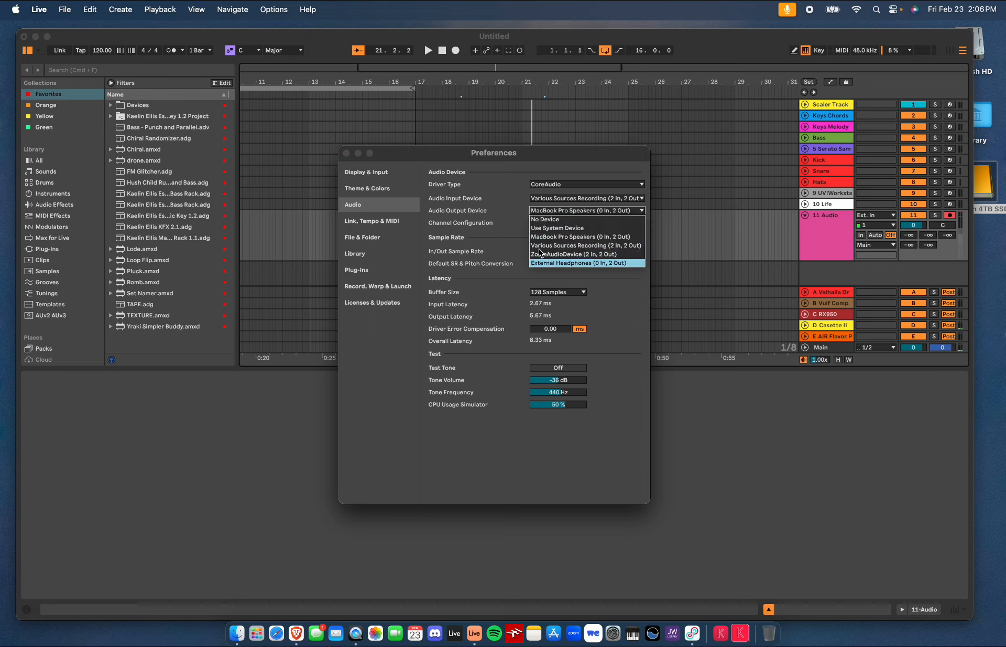
{"action": "left_click", "coordinate": [553, 262]}
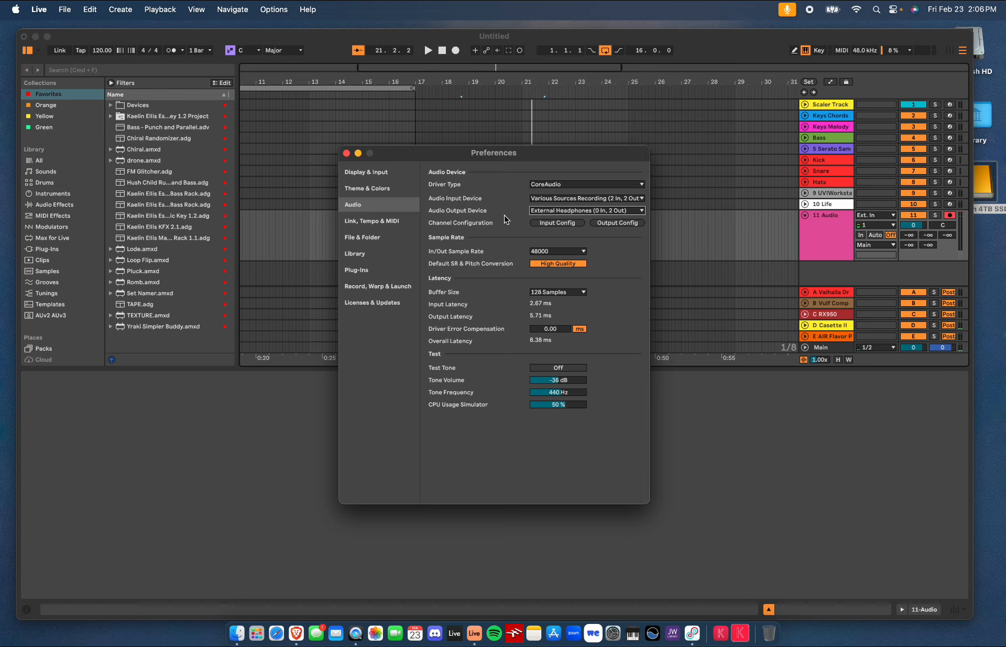
Set the audio output device back to MacBook Pro Speakers and close the preferences
{"action": "left_click", "coordinate": [542, 214]}
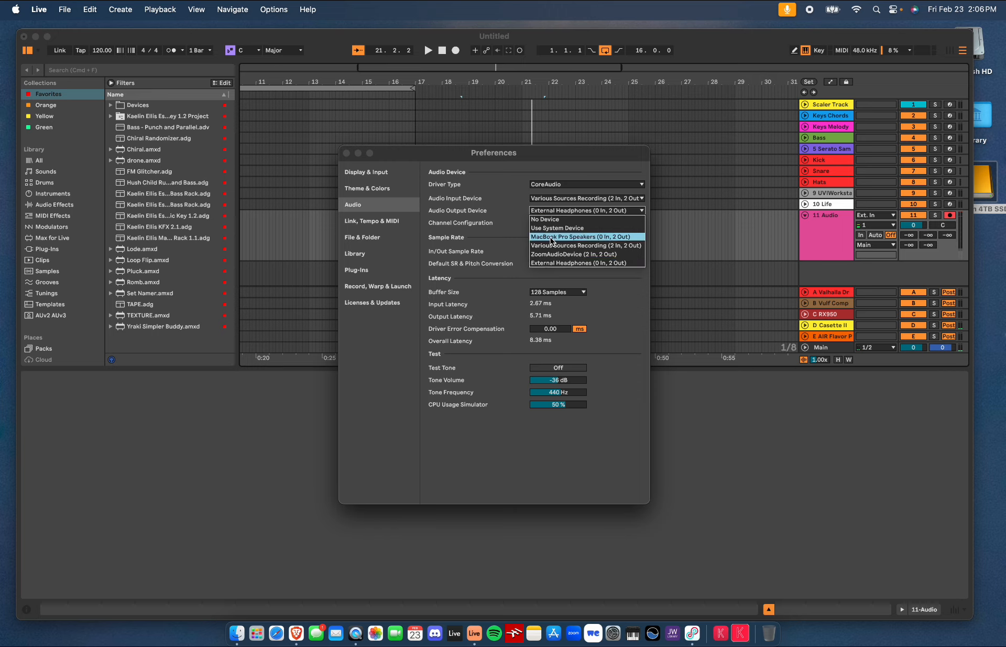
{"action": "left_click", "coordinate": [553, 237]}
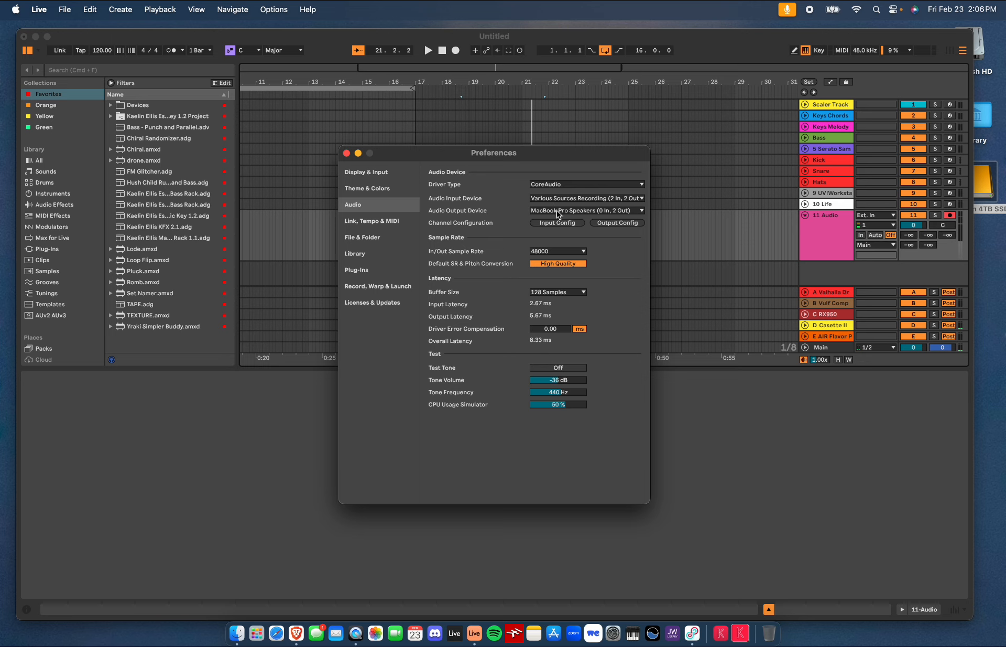
{"action": "left_click", "coordinate": [347, 153]}
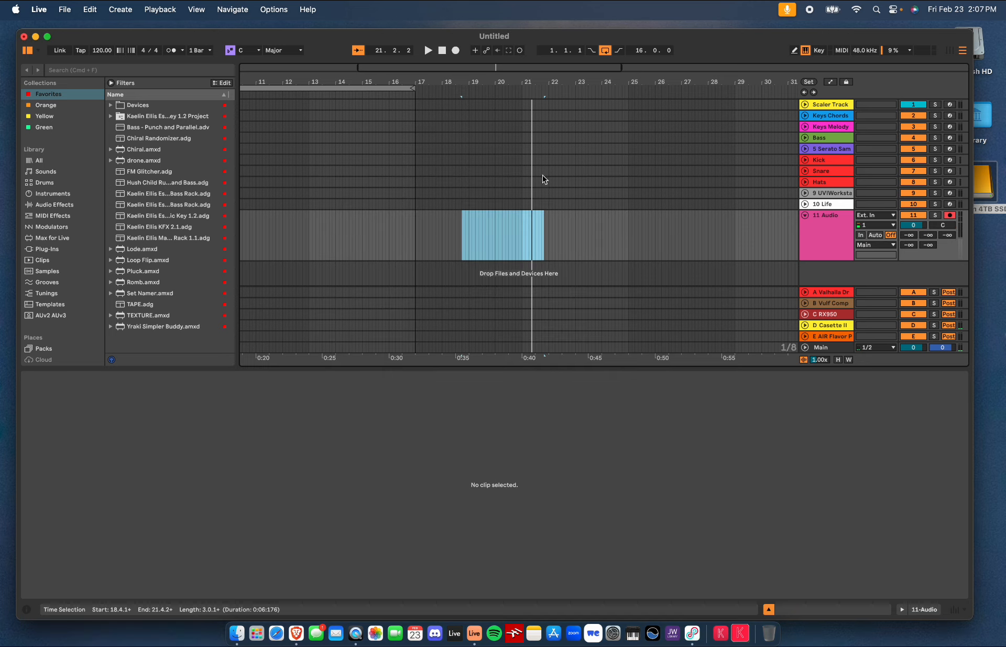
Return to Loopback and browse the Applications folder on Macintosh HD in Finder
{"action": "left_click", "coordinate": [693, 633]}
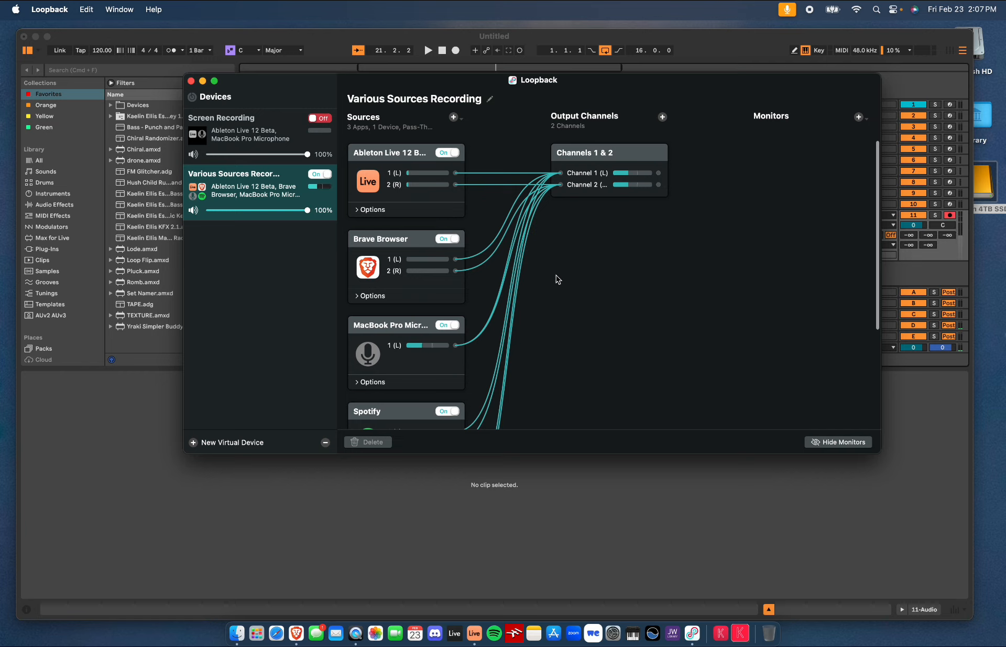
{"action": "left_click", "coordinate": [514, 80]}
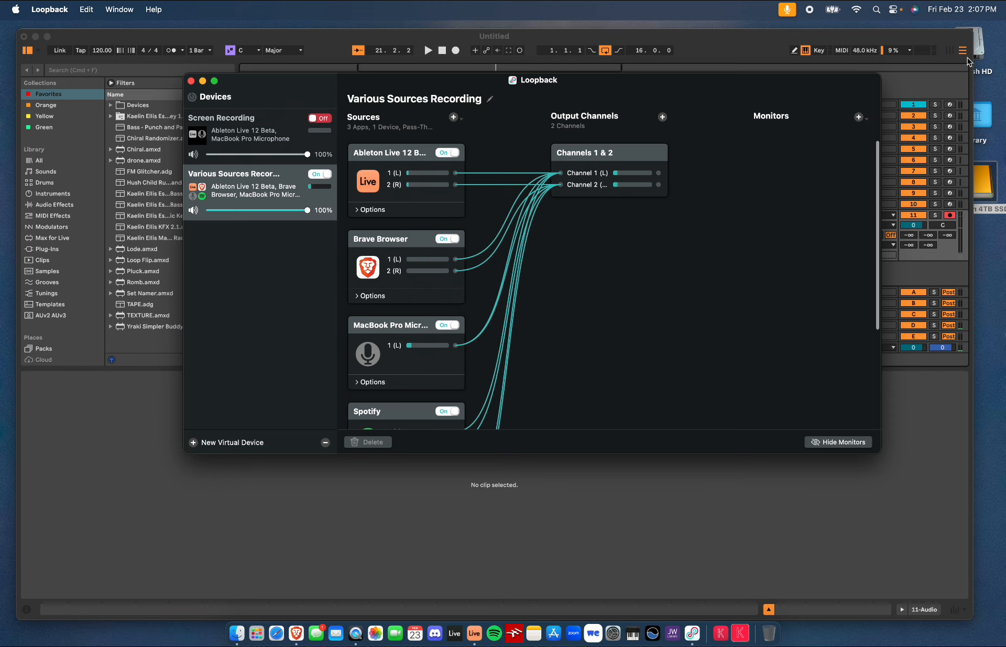
{"action": "left_click", "coordinate": [984, 52]}
{"action": "double_click", "coordinate": [983, 53]}
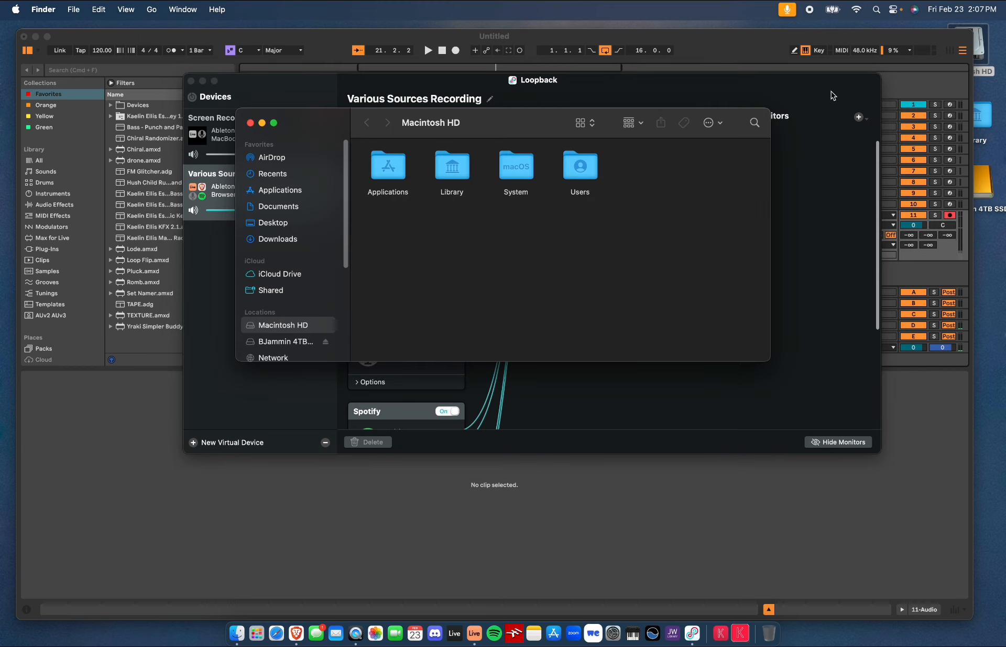
{"action": "double_click", "coordinate": [368, 172]}
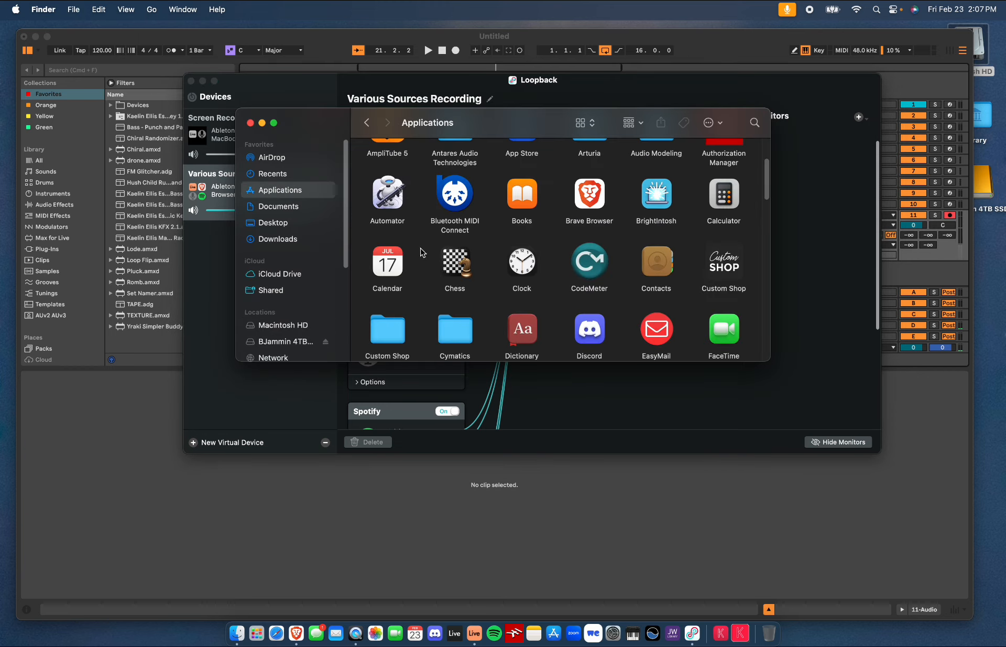
{"action": "scroll", "coordinate": [442, 258], "scroll_direction": "down", "scroll_amount": 5}
{"action": "scroll", "coordinate": [442, 259], "scroll_direction": "down", "scroll_amount": 3}
{"action": "scroll", "coordinate": [442, 259], "scroll_direction": "down", "scroll_amount": 10}
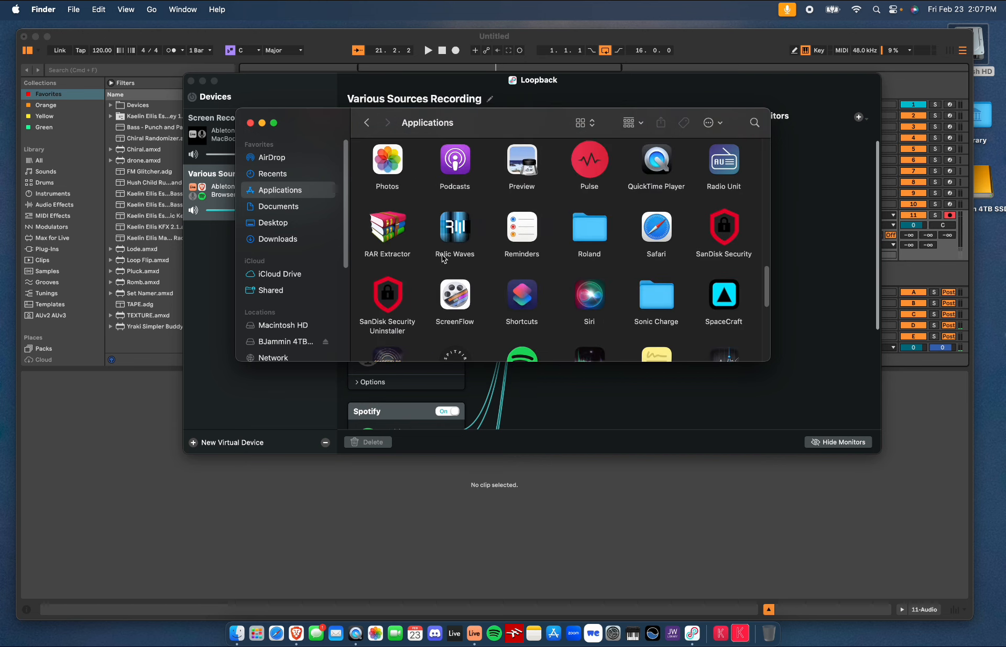
{"action": "scroll", "coordinate": [442, 259], "scroll_direction": "up", "scroll_amount": 20}
{"action": "scroll", "coordinate": [442, 254], "scroll_direction": "down", "scroll_amount": 10}
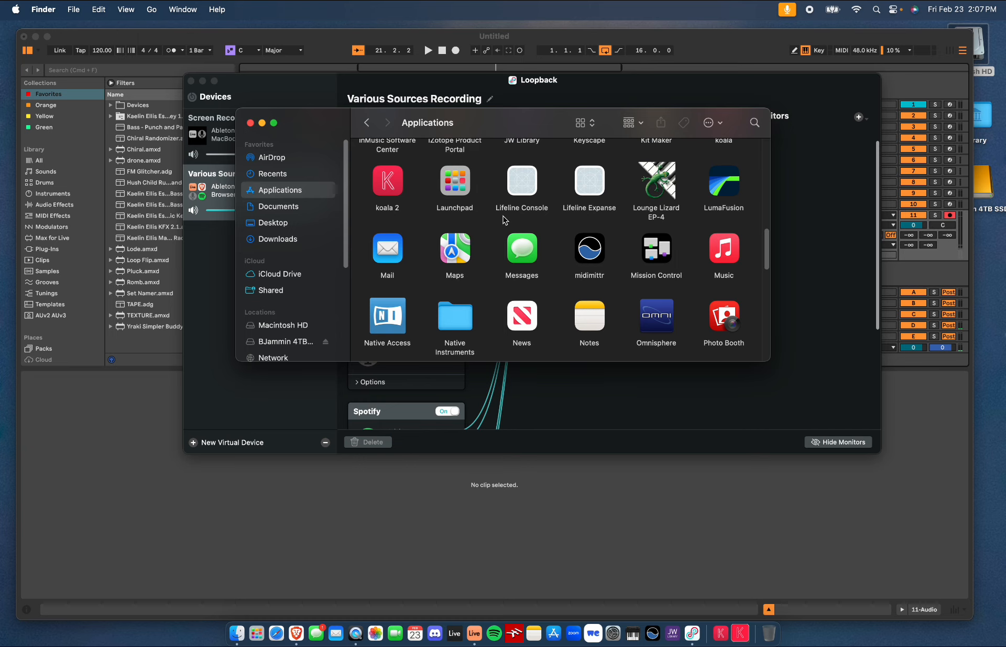
{"action": "scroll", "coordinate": [504, 220], "scroll_direction": "up", "scroll_amount": 1}
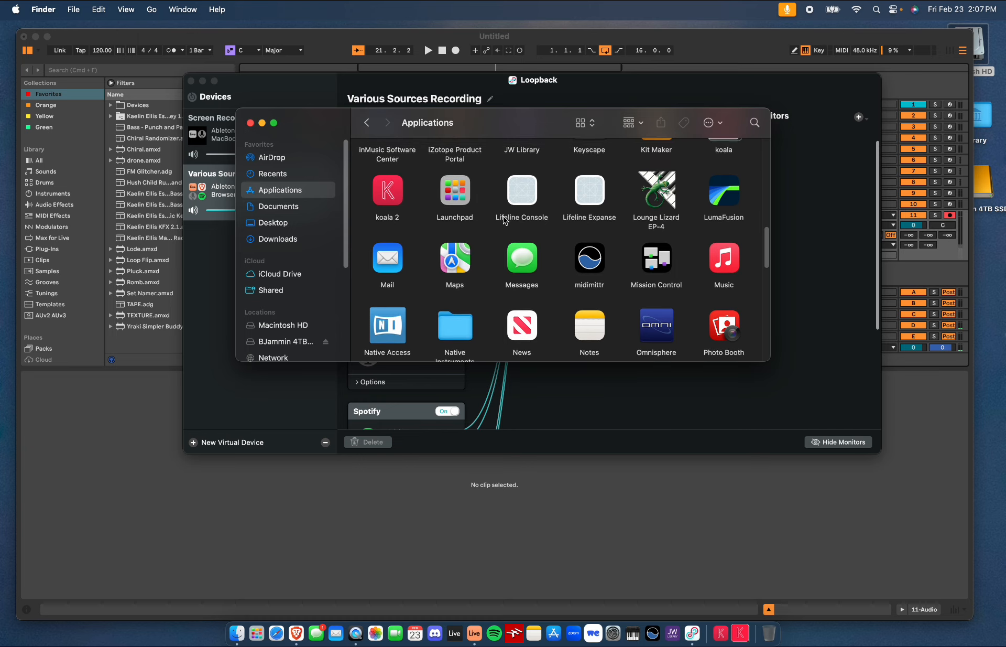
Close the Applications window and open Loopback from the BJammin 4TB SSD drive
{"action": "left_click", "coordinate": [249, 123]}
{"action": "double_click", "coordinate": [985, 195]}
{"action": "left_click", "coordinate": [877, 230]}
{"action": "double_click", "coordinate": [875, 231]}
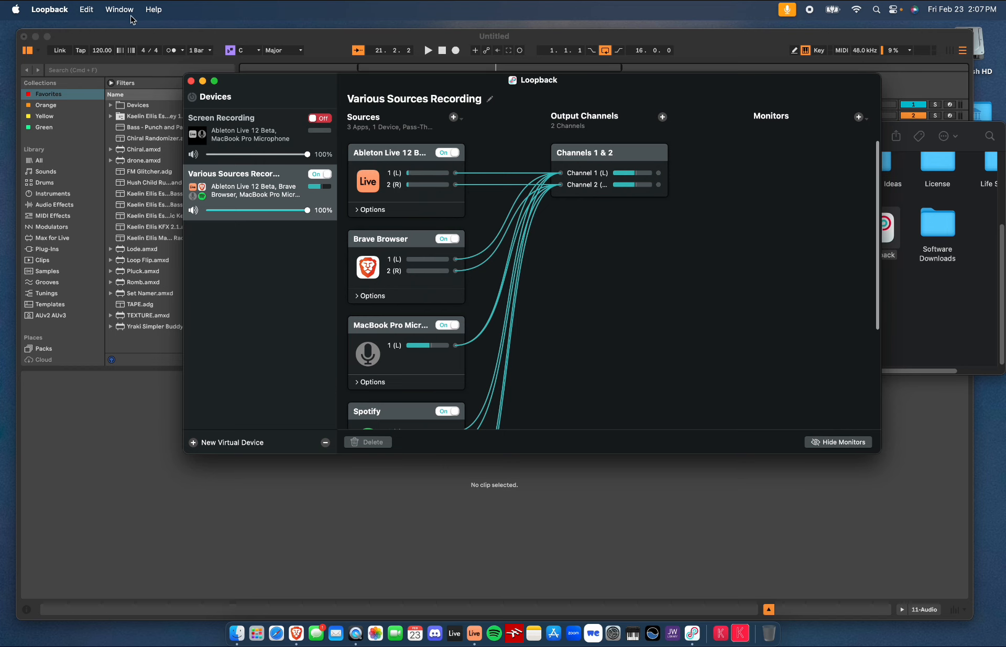
Open Loopback's About window to check its version details, then close it
{"action": "left_click", "coordinate": [153, 9]}
{"action": "mouse_move", "coordinate": [70, 10]}
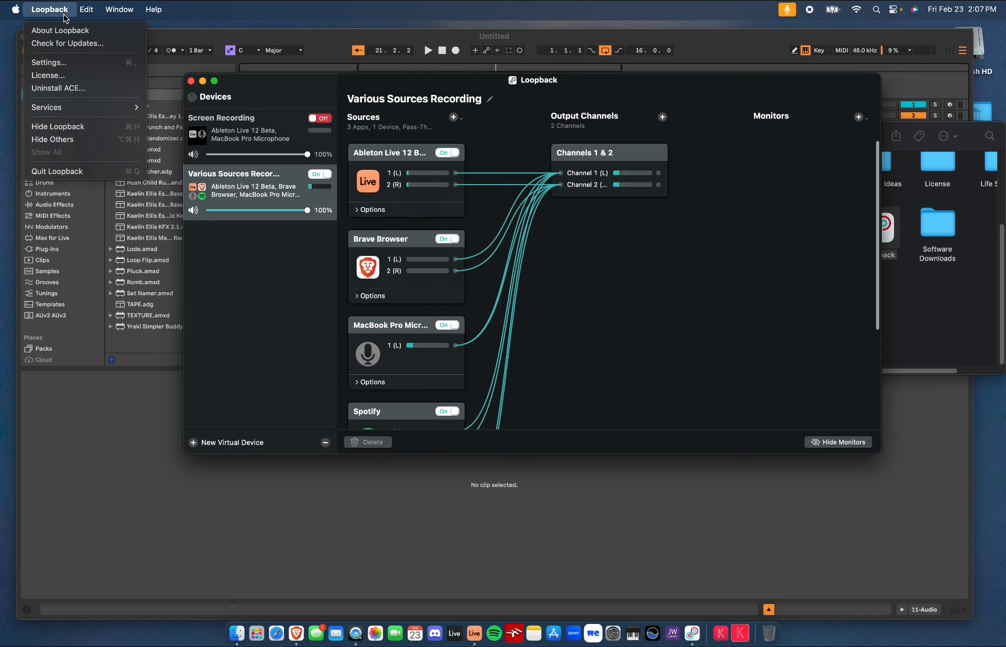
{"action": "left_click", "coordinate": [60, 31]}
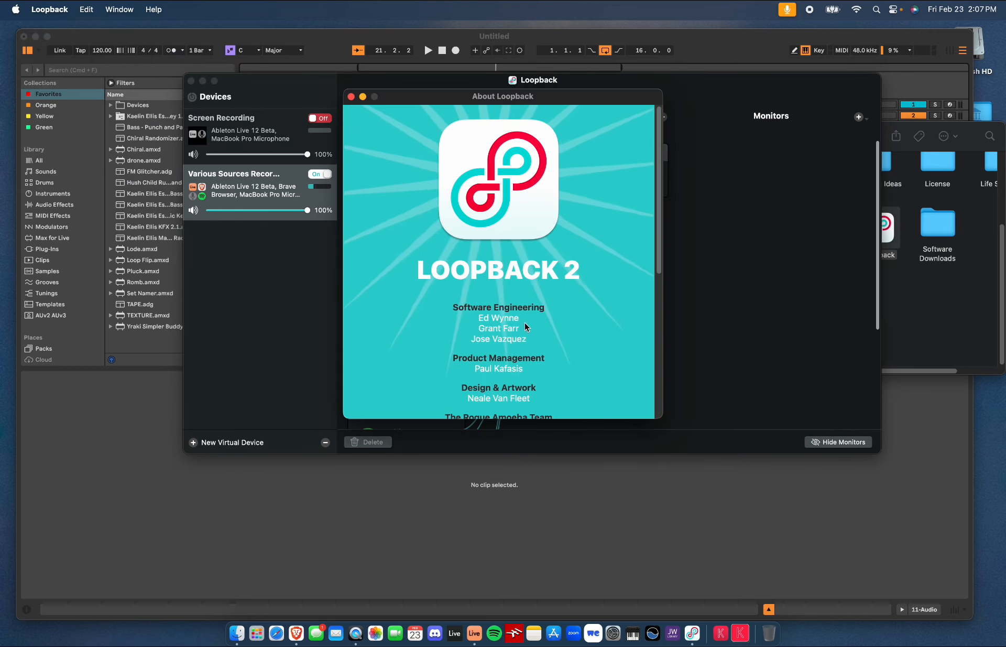
{"action": "scroll", "coordinate": [520, 319], "scroll_direction": "down", "scroll_amount": 10}
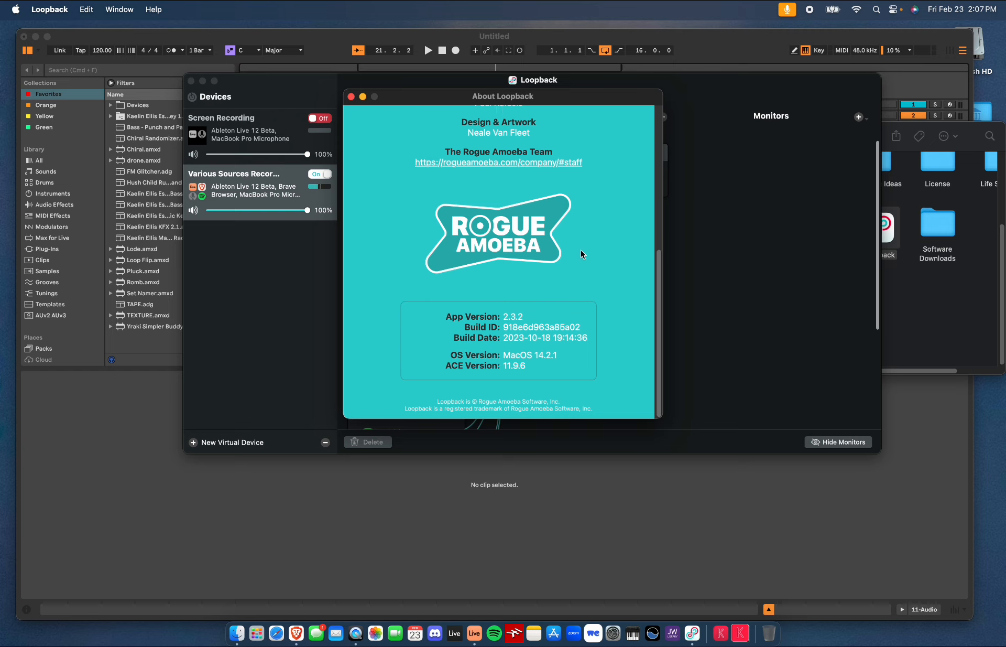
{"action": "scroll", "coordinate": [580, 249], "scroll_direction": "up", "scroll_amount": 10}
{"action": "scroll", "coordinate": [580, 249], "scroll_direction": "down", "scroll_amount": 3}
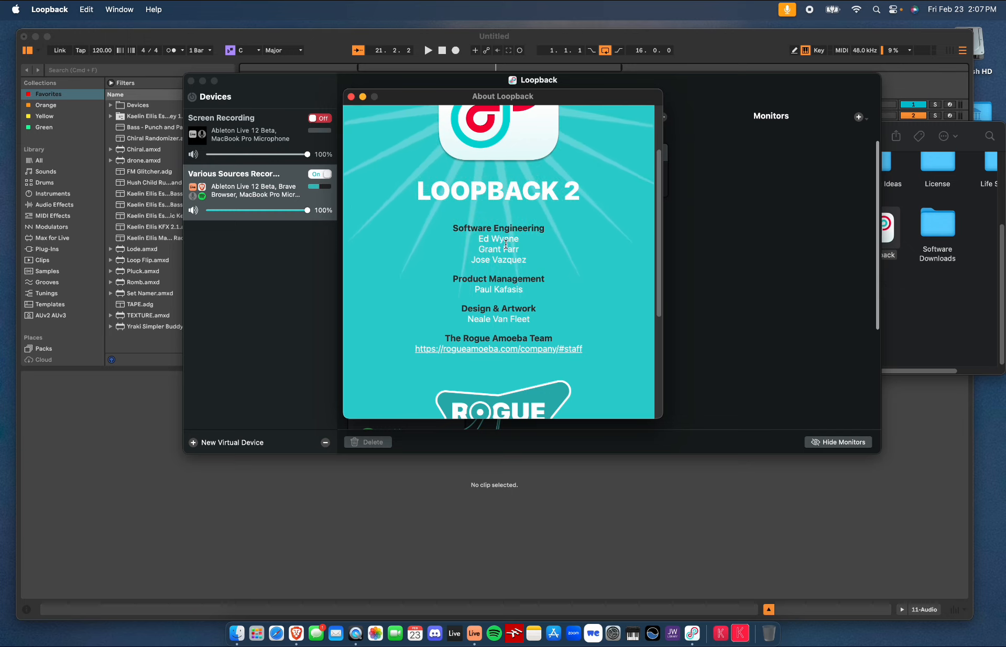
{"action": "scroll", "coordinate": [561, 280], "scroll_direction": "down", "scroll_amount": 5}
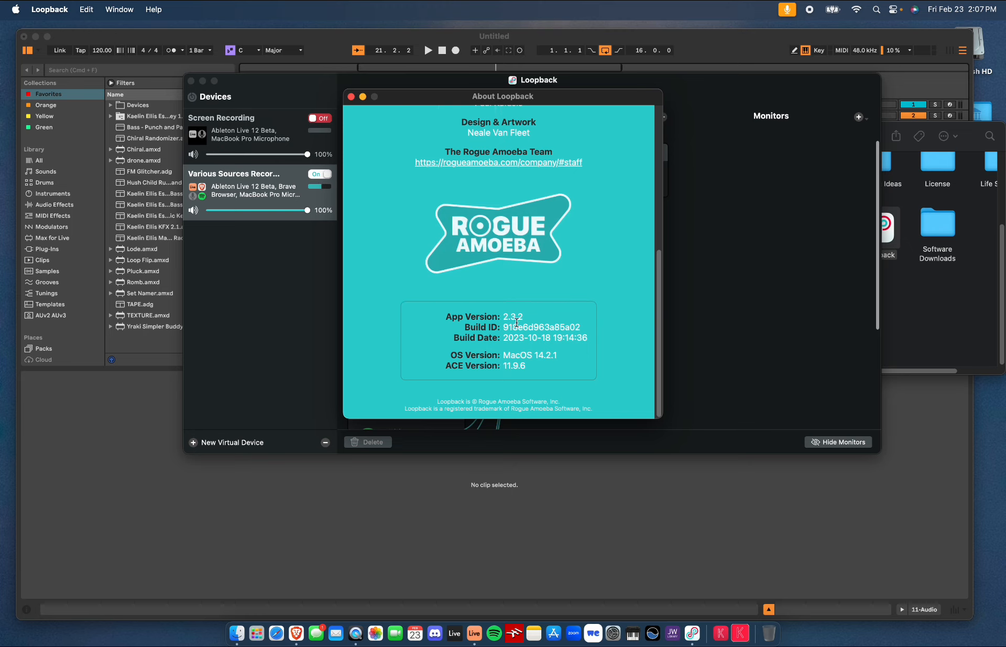
{"action": "scroll", "coordinate": [524, 309], "scroll_direction": "up", "scroll_amount": 5}
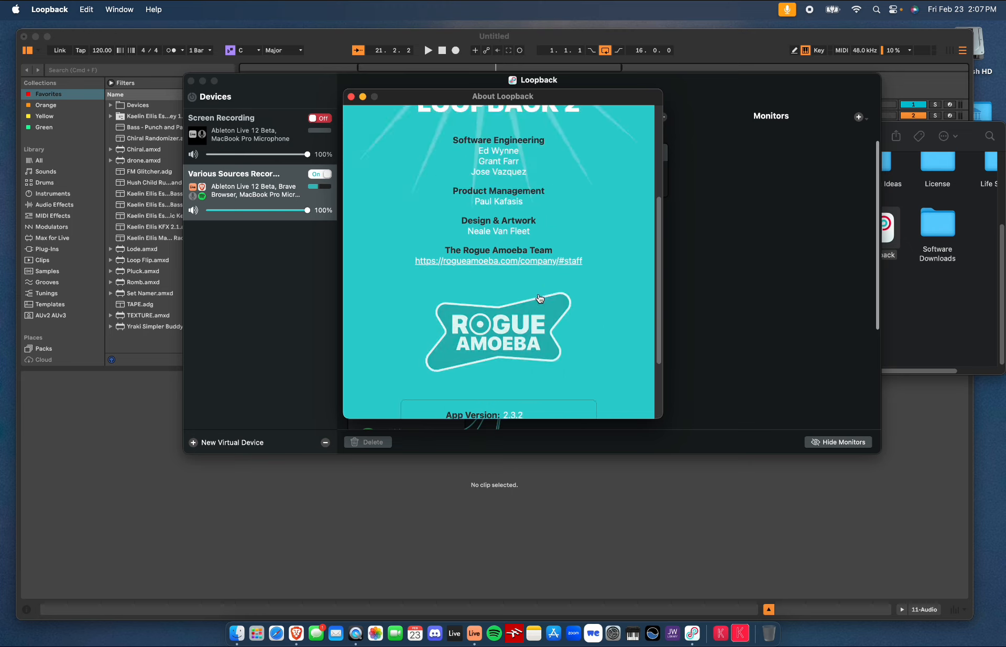
{"action": "left_click", "coordinate": [351, 96]}
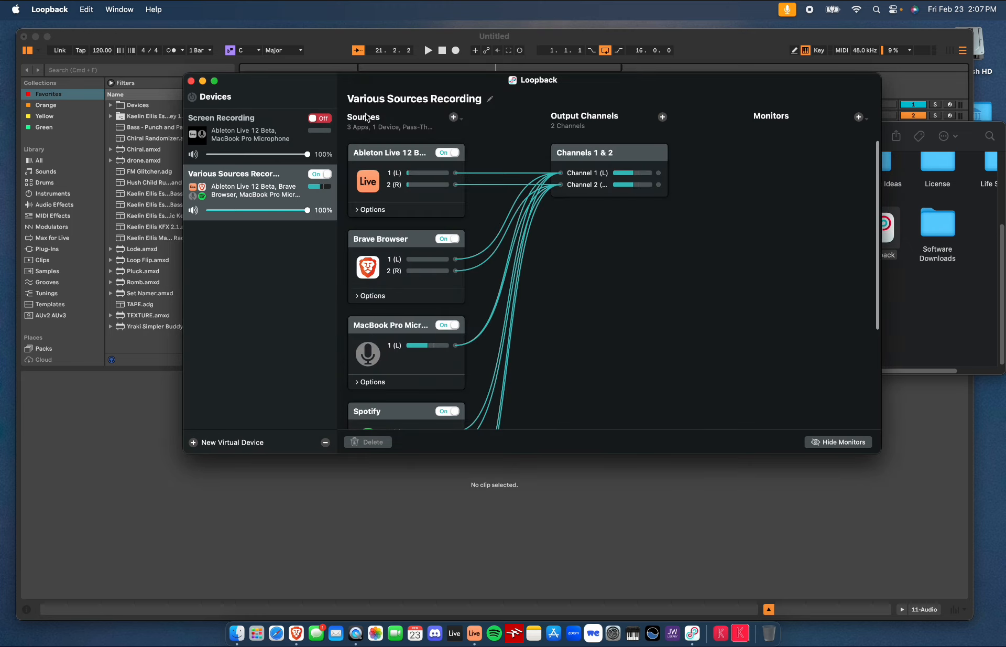
Close the drive's Finder window and review the sources list of Various Sources Recording
{"action": "left_click", "coordinate": [983, 303]}
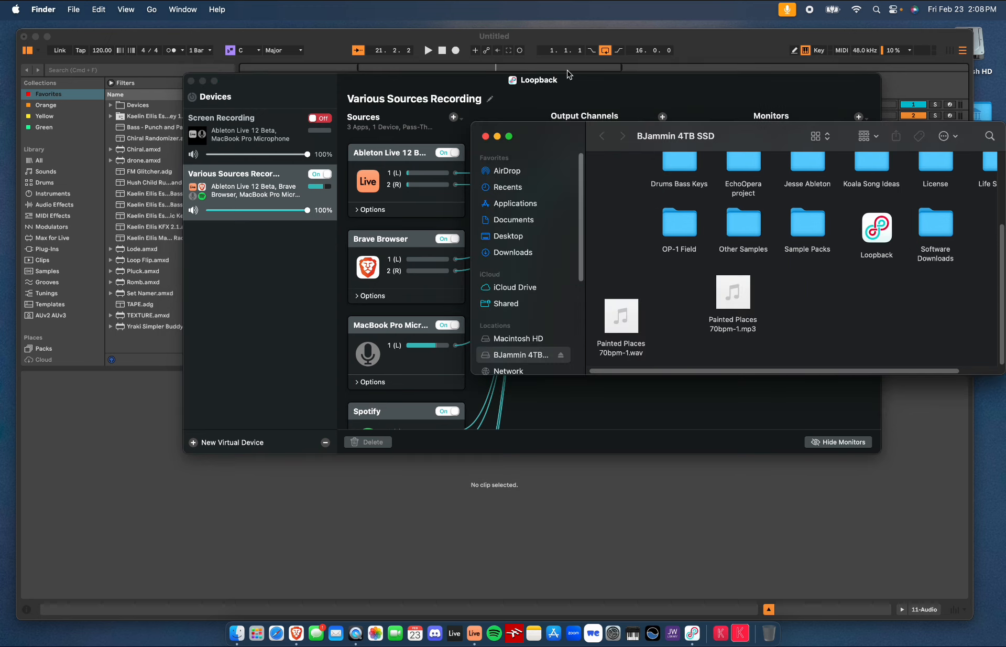
{"action": "left_click", "coordinate": [485, 136]}
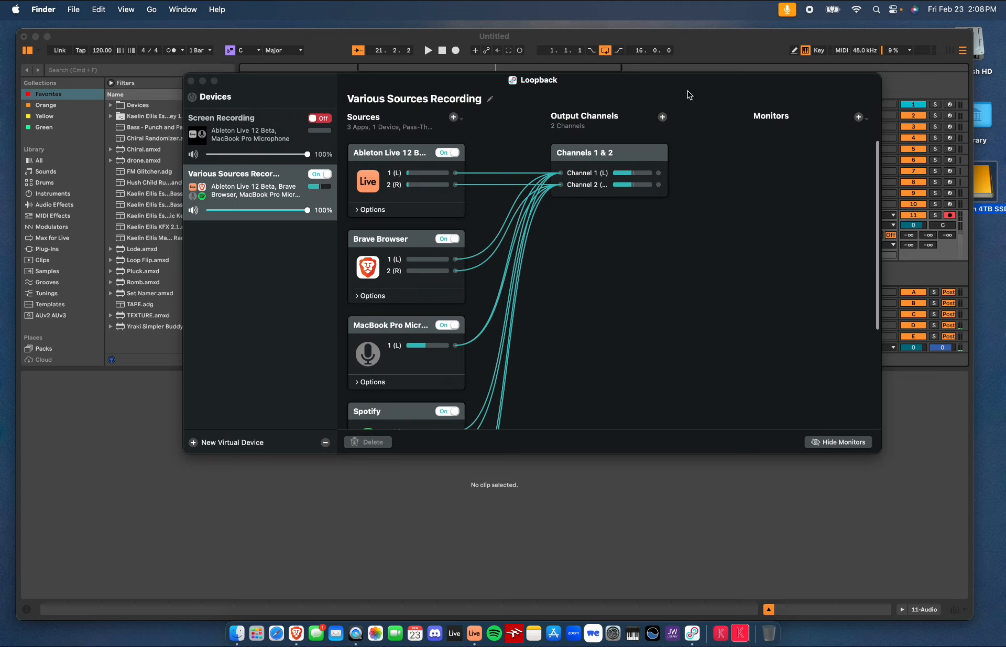
{"action": "scroll", "coordinate": [677, 342], "scroll_direction": "down", "scroll_amount": 5}
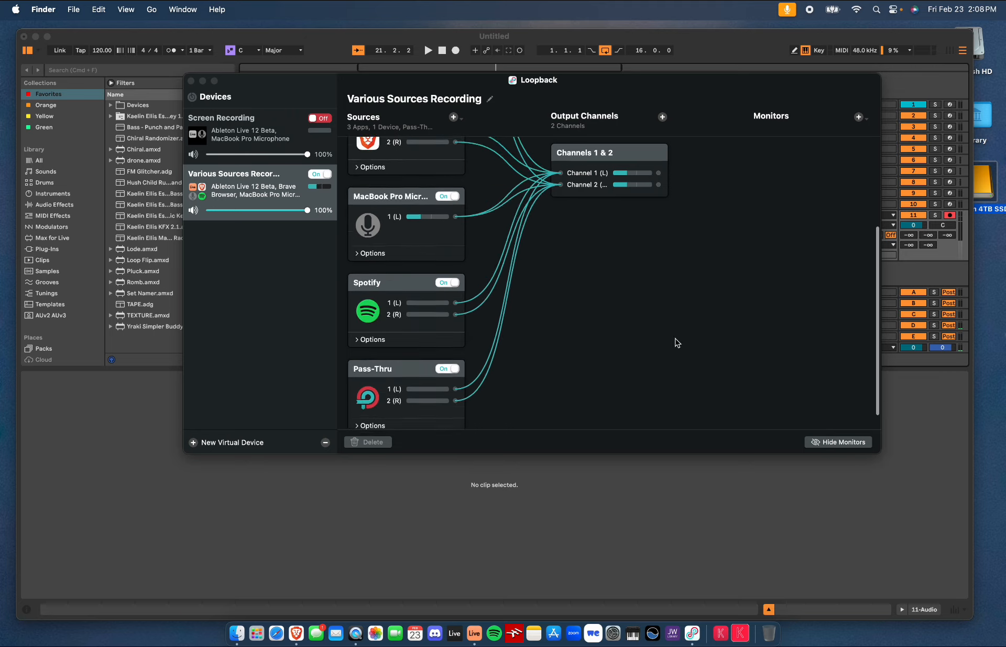
{"action": "scroll", "coordinate": [678, 342], "scroll_direction": "up", "scroll_amount": 5}
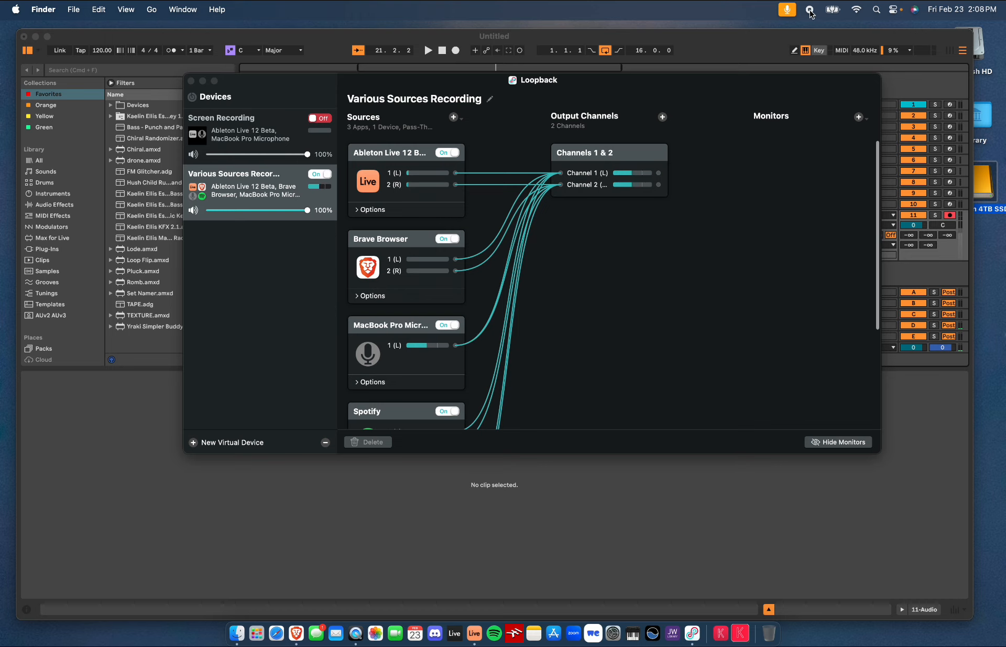
{"action": "left_click_drag", "start_coordinate": [676, 84], "coordinate": [692, 95]}
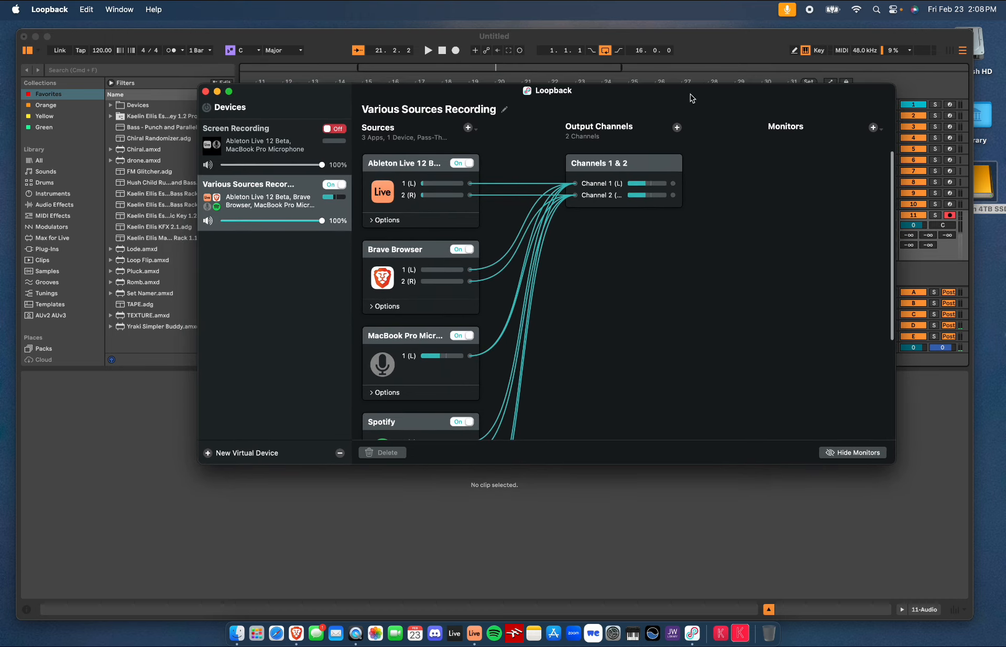